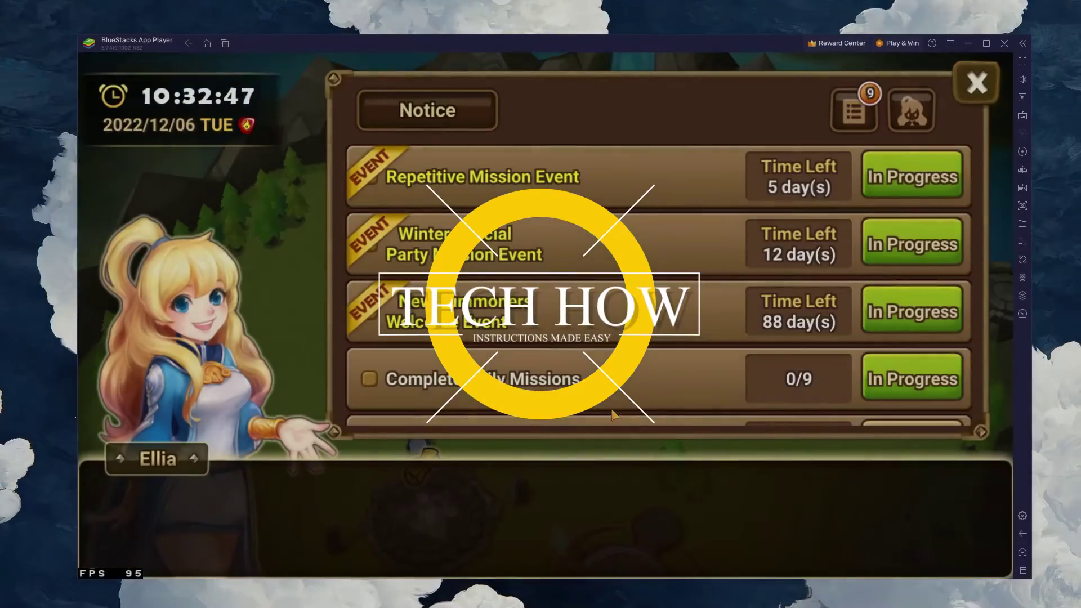
- Close the event notice, collect the 2,000 crystals from the mine, and pan the village map
{"action": "left_click", "coordinate": [977, 84]}
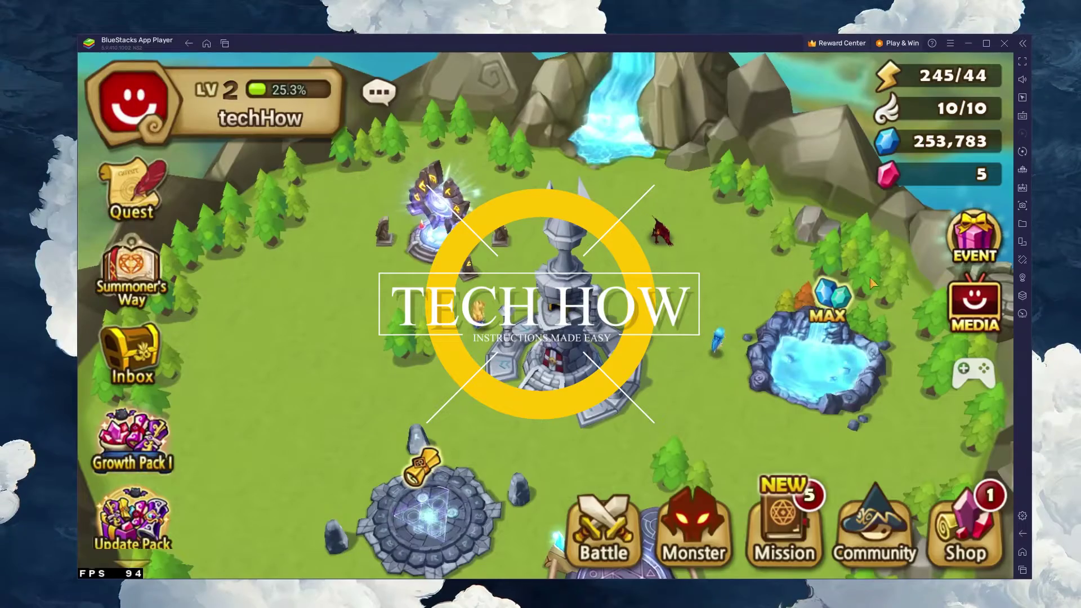
{"action": "left_click", "coordinate": [872, 284]}
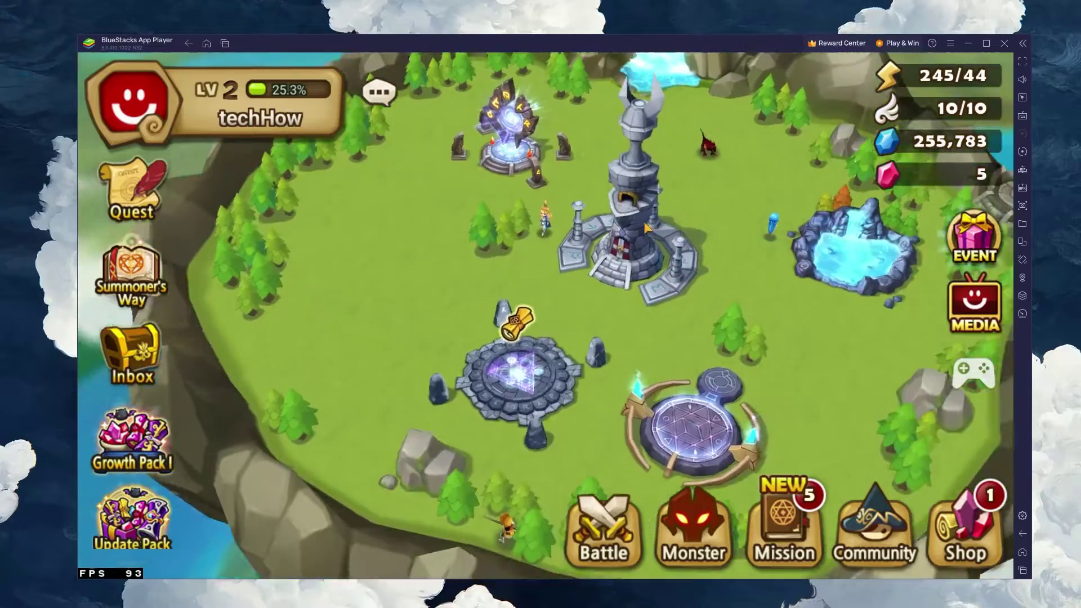
{"action": "left_click_drag", "start_coordinate": [644, 221], "coordinate": [536, 380]}
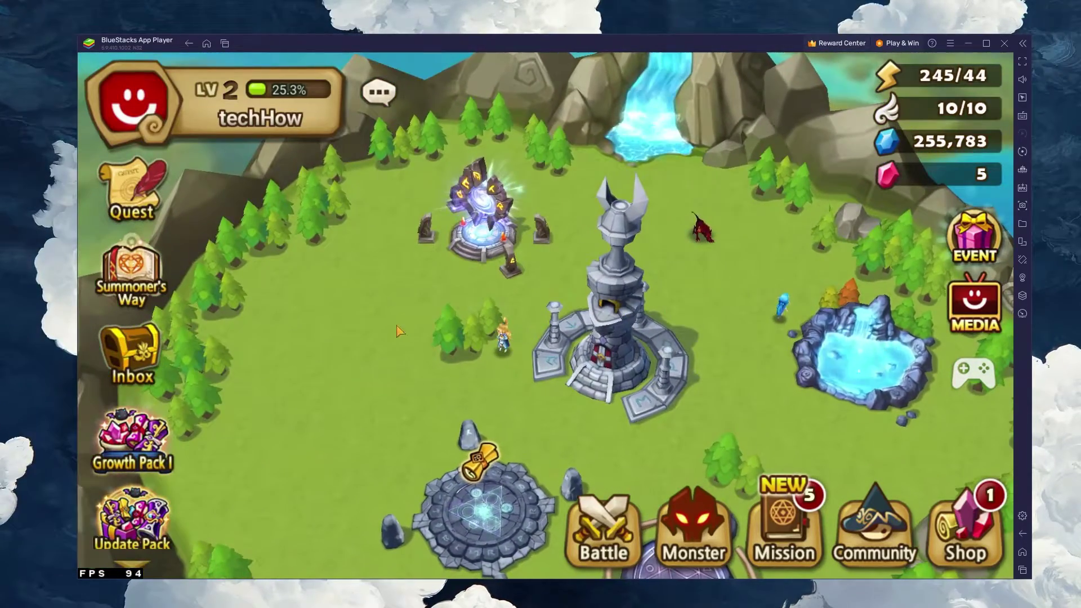
{"action": "left_click_drag", "start_coordinate": [397, 331], "coordinate": [332, 287]}
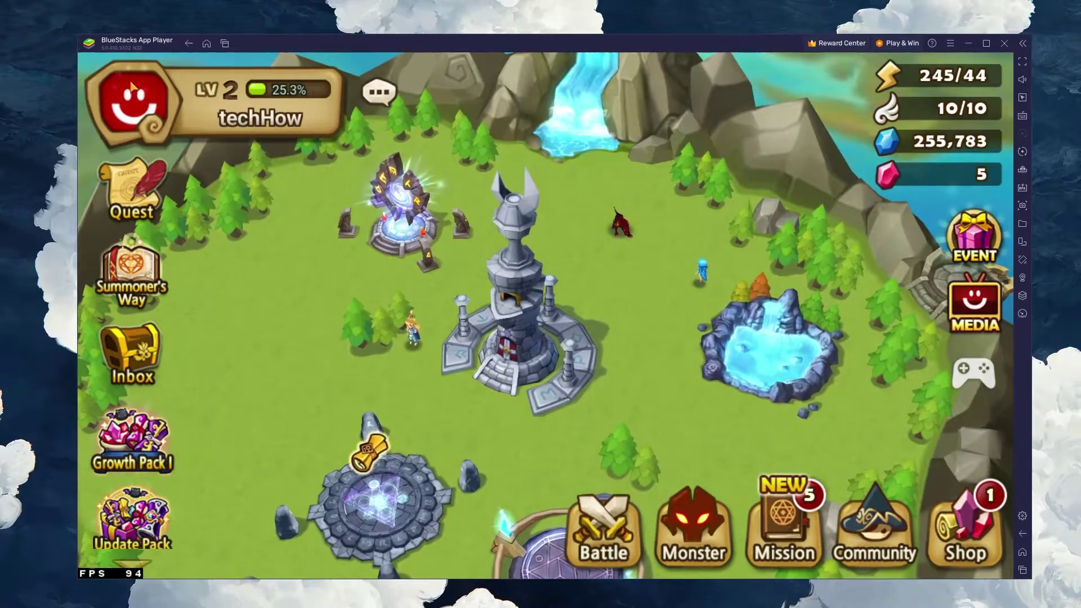
- Open and close the game settings, then select the central tower
{"action": "left_click", "coordinate": [130, 86]}
{"action": "left_click", "coordinate": [844, 96]}
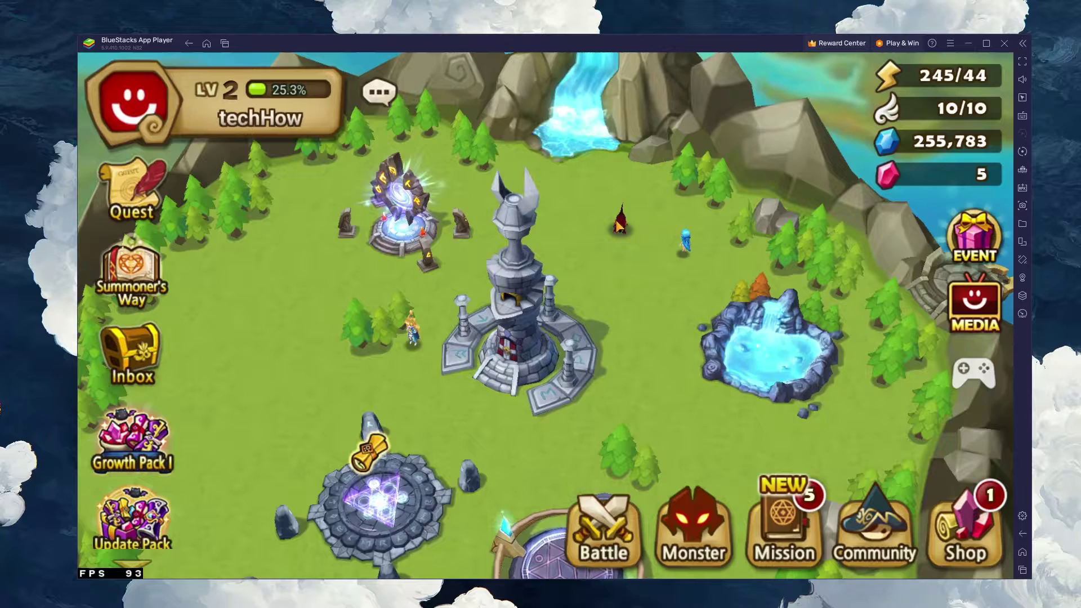
{"action": "left_click", "coordinate": [509, 323]}
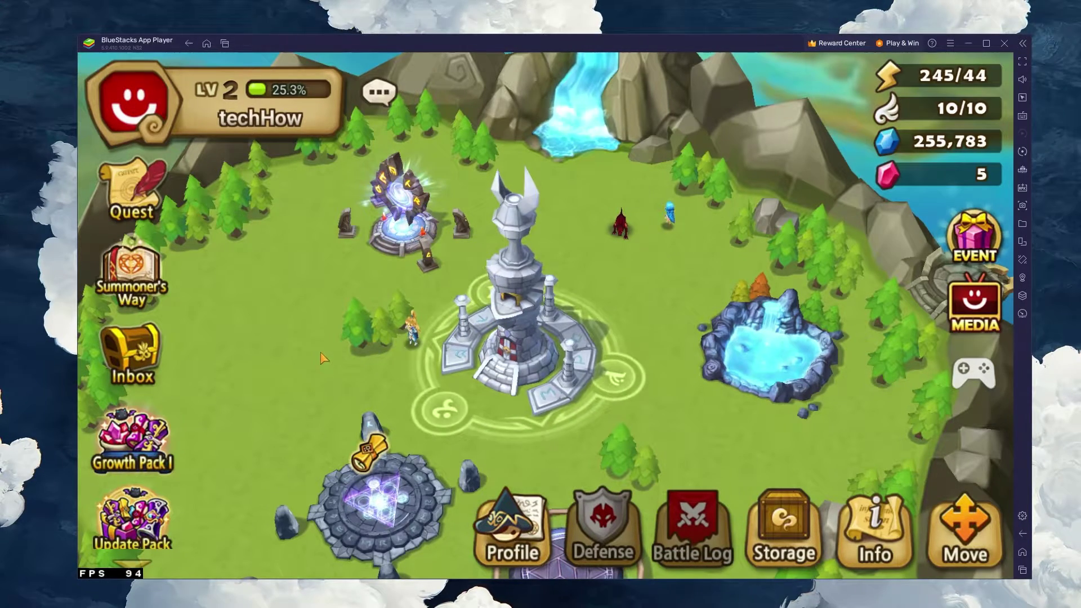
- Go to the Android home screen, minimize BlueStacks, and restore Chrome on the Summoners War page
{"action": "left_click", "coordinate": [1021, 552]}
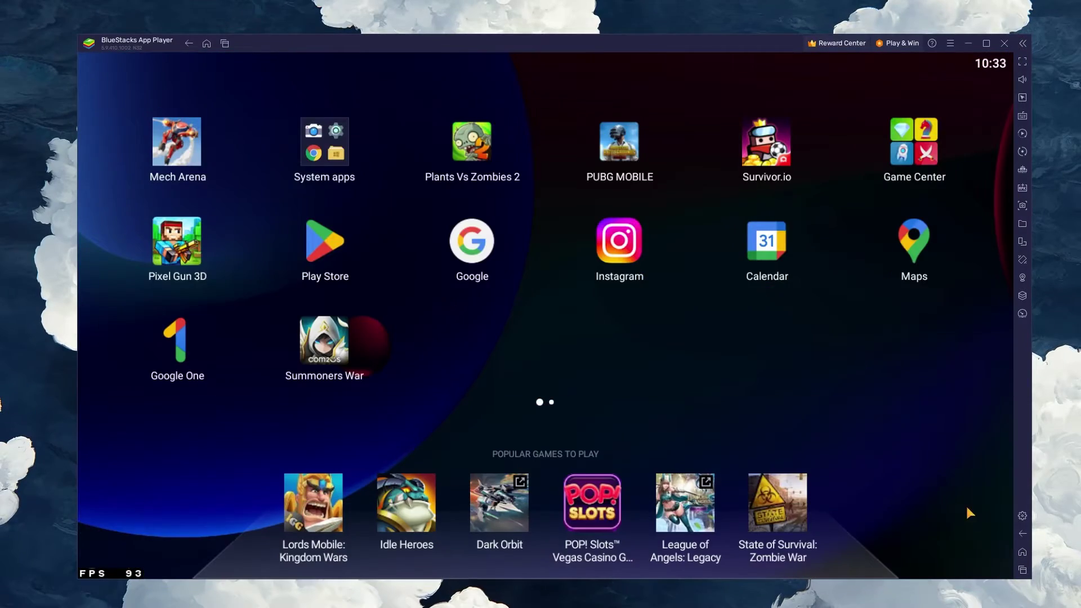
{"action": "left_click", "coordinate": [966, 45]}
{"action": "left_click", "coordinate": [701, 605]}
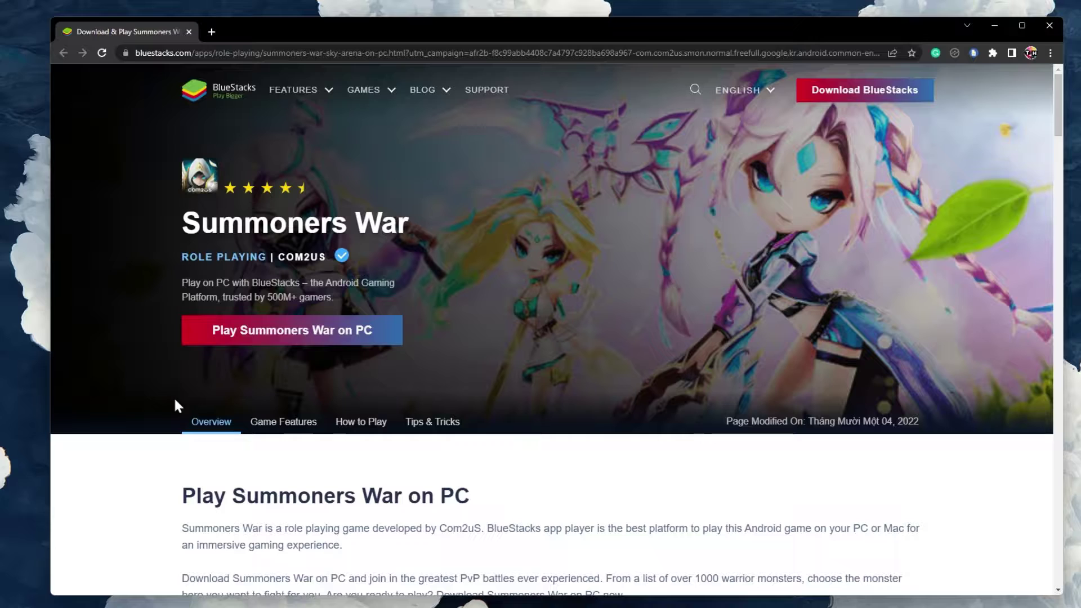
- Download BlueStacks via 'Play Summoners War on PC', open the installer, and dismiss the install overlay
{"action": "left_click", "coordinate": [237, 335]}
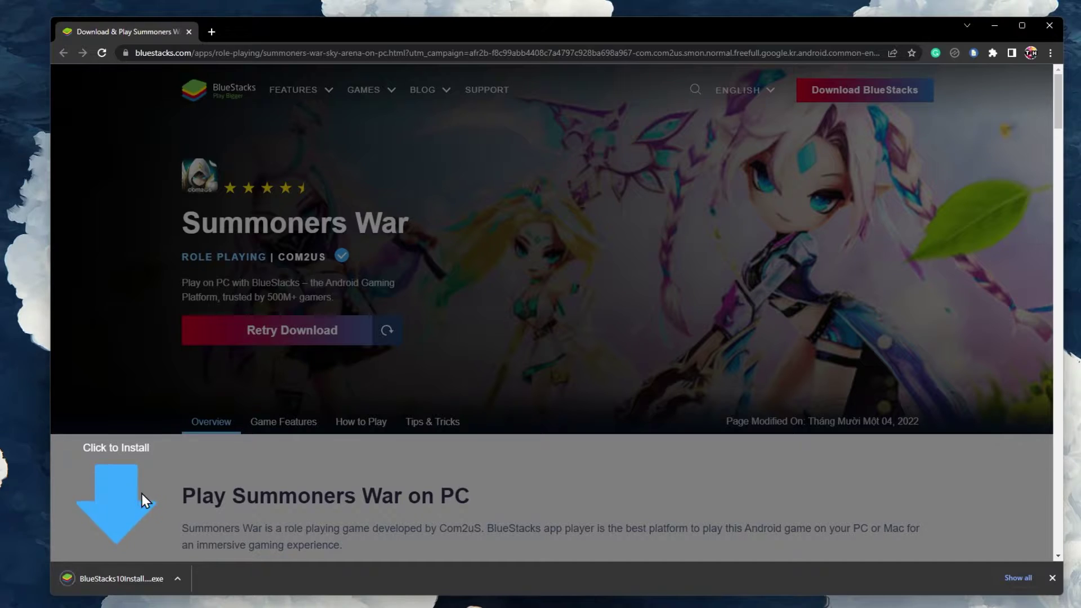
{"action": "left_click", "coordinate": [182, 578]}
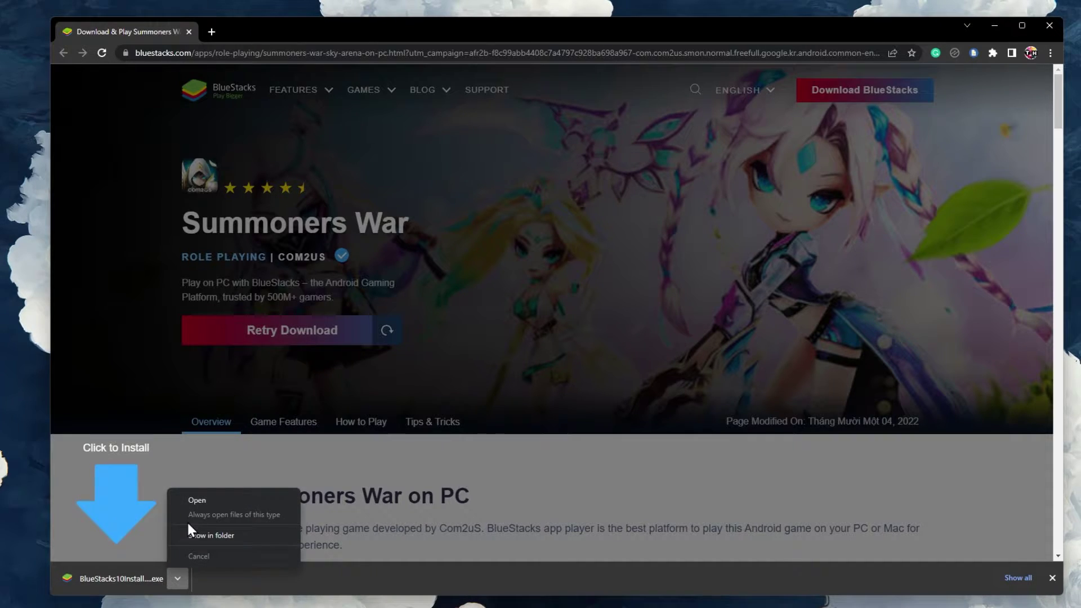
{"action": "left_click", "coordinate": [195, 501]}
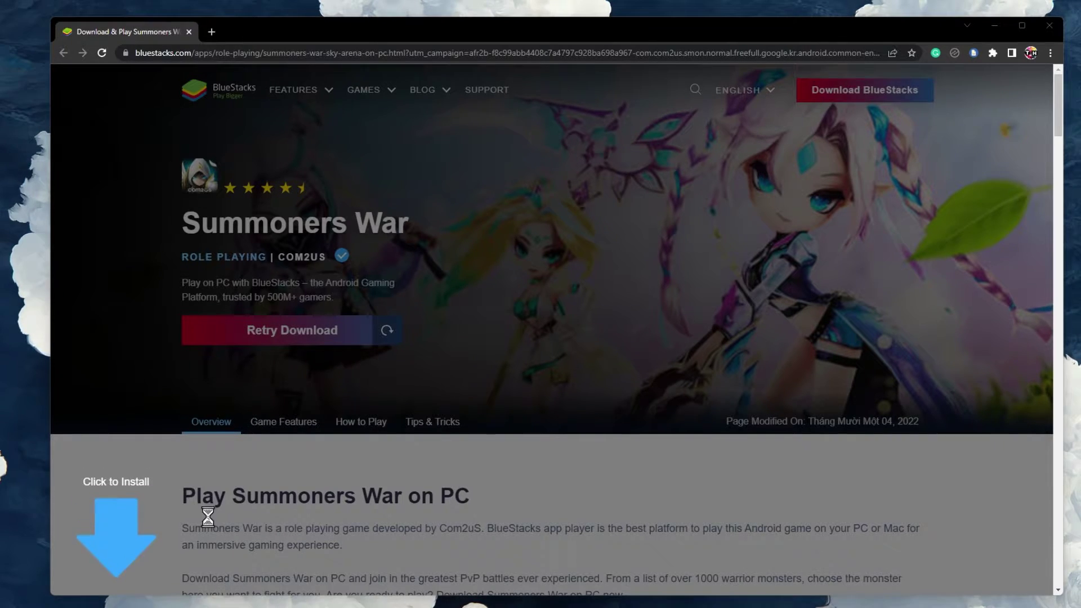
{"action": "left_click", "coordinate": [913, 174]}
- Scroll through Game Features and How to Play, then minimize Chrome
{"action": "left_click_drag", "start_coordinate": [1059, 116], "coordinate": [1047, 213]}
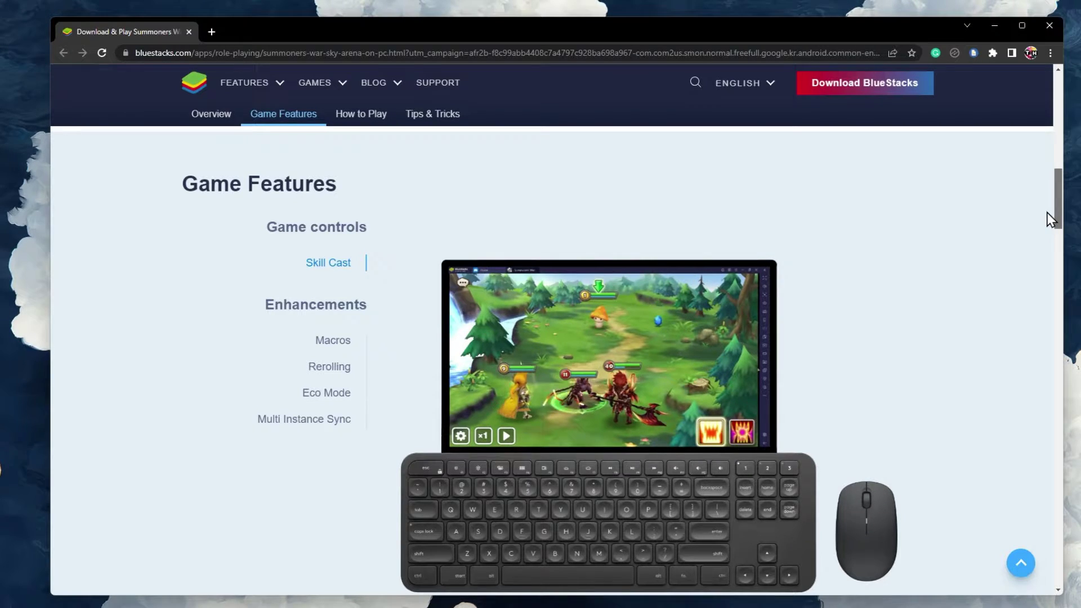
{"action": "left_click_drag", "start_coordinate": [1047, 213], "coordinate": [1023, 381]}
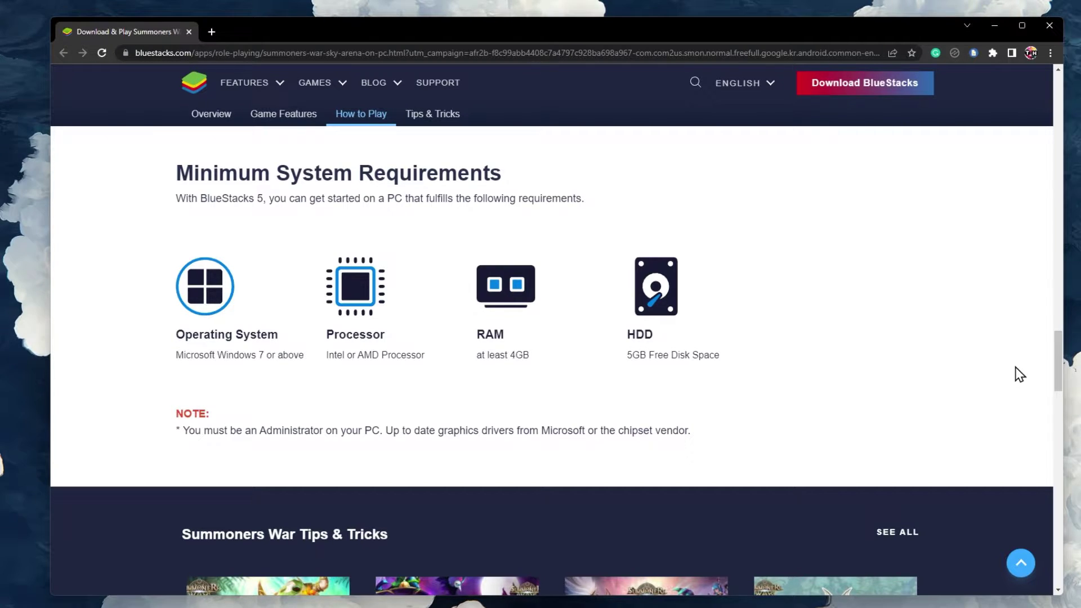
{"action": "left_click", "coordinate": [995, 25]}
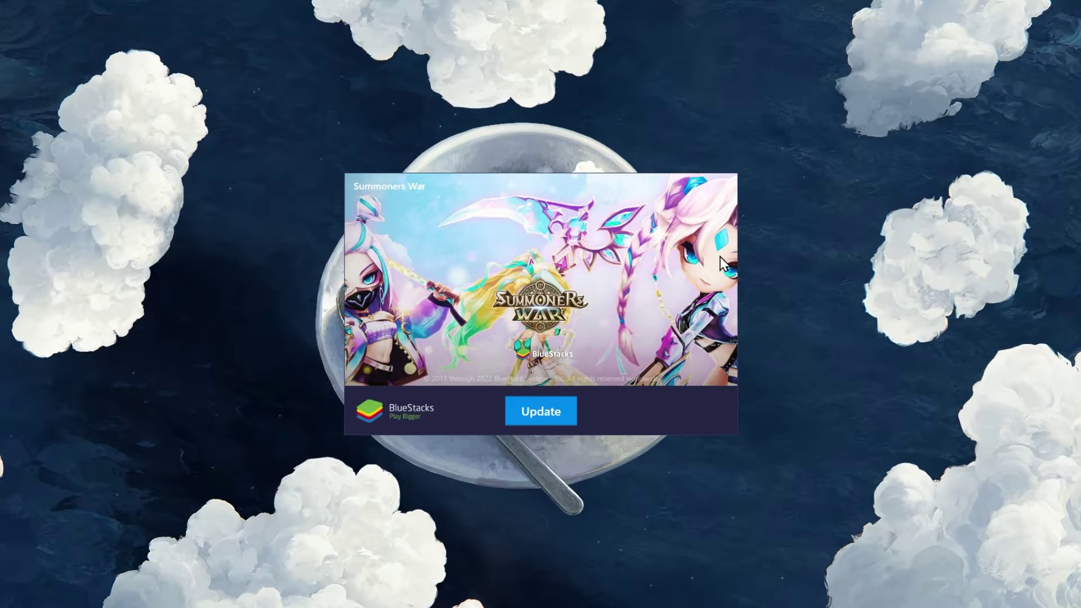
- Close the Summoners War launcher without updating
{"action": "left_click", "coordinate": [723, 189]}
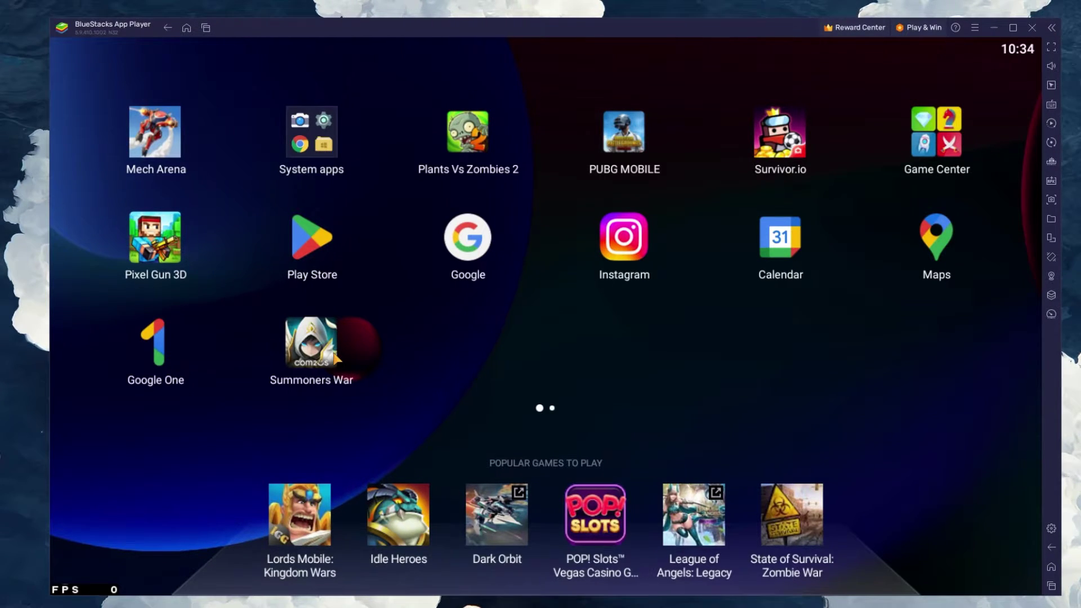
{"action": "left_click", "coordinate": [324, 285]}
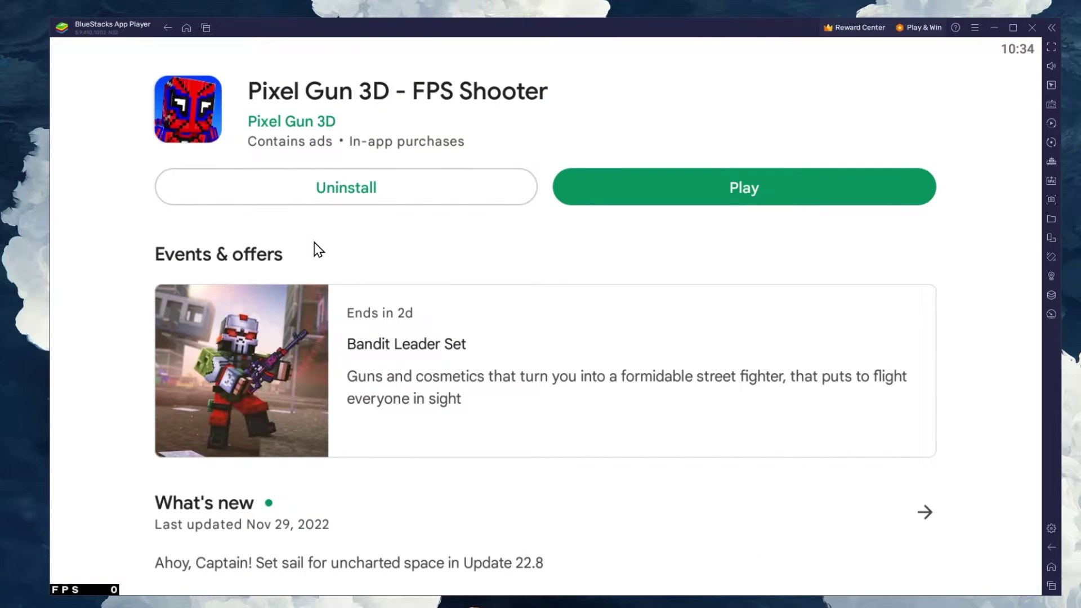
{"action": "left_click", "coordinate": [1044, 549]}
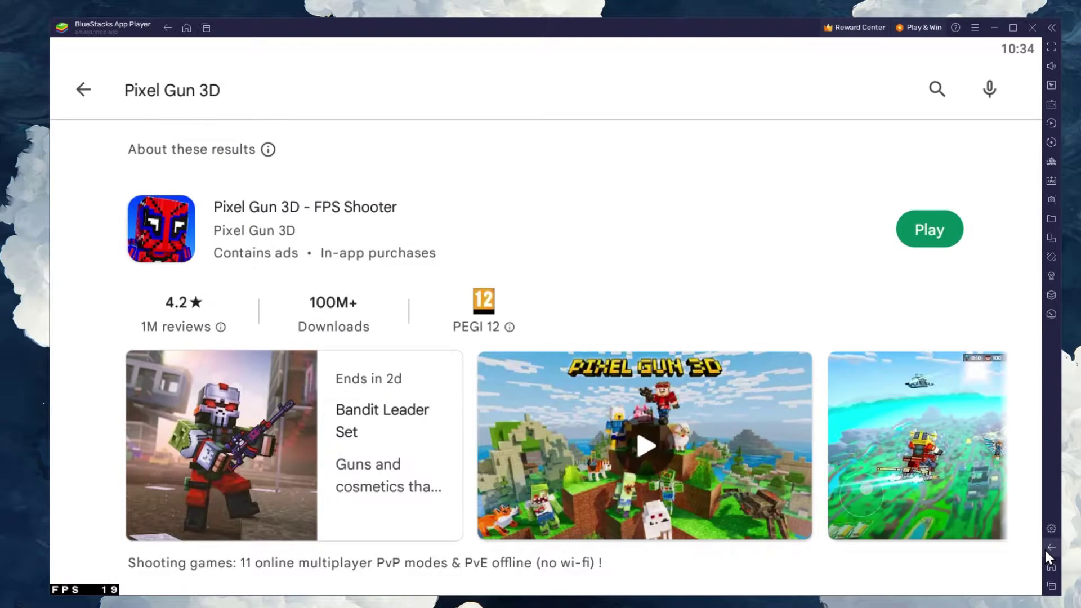
{"action": "left_click", "coordinate": [1045, 549]}
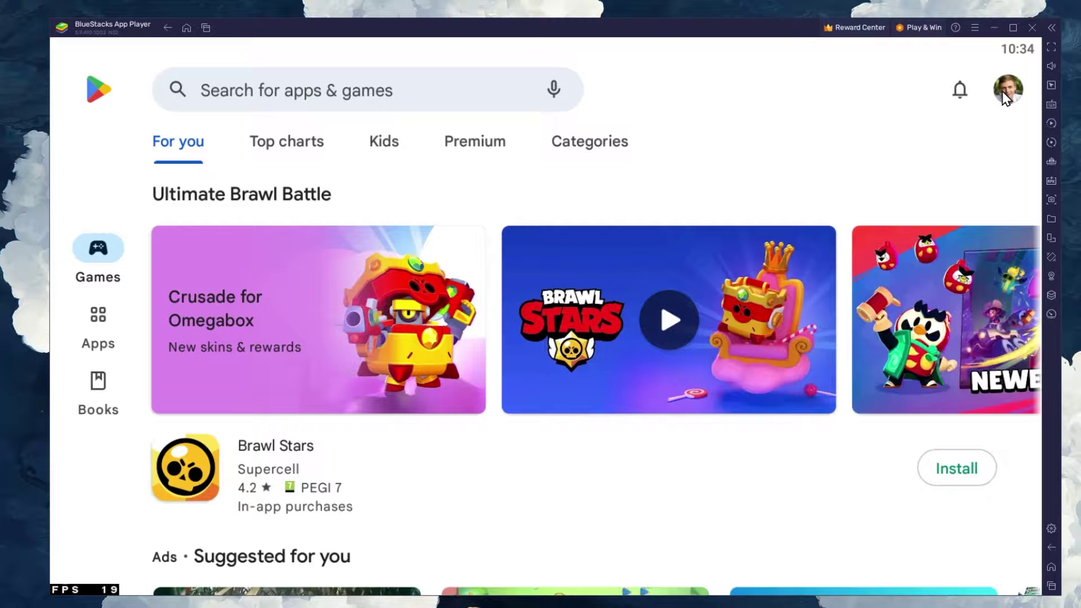
{"action": "left_click", "coordinate": [371, 94]}
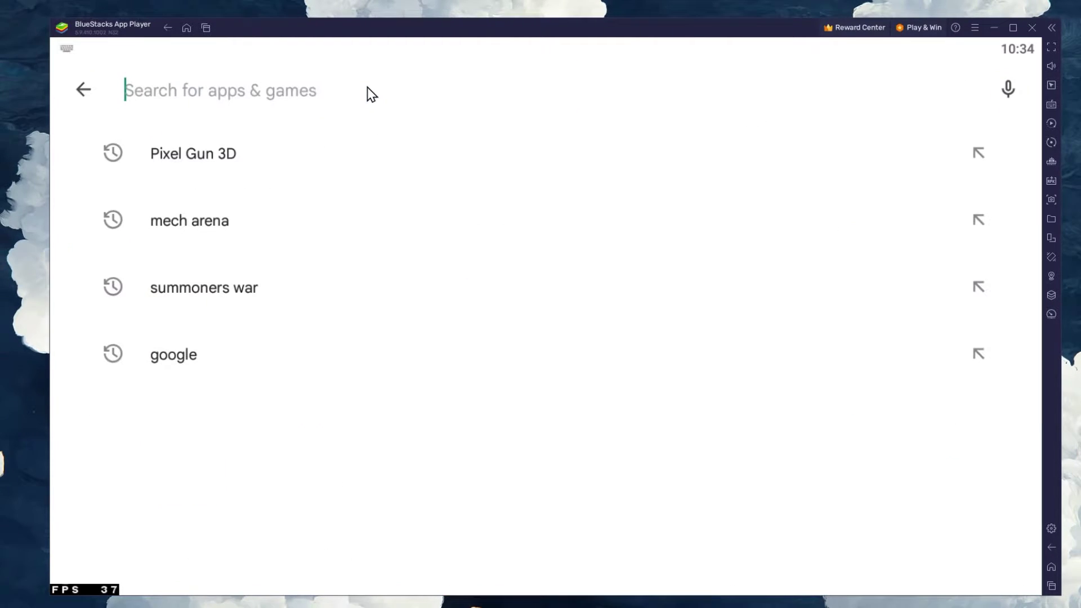
{"action": "left_click", "coordinate": [237, 294]}
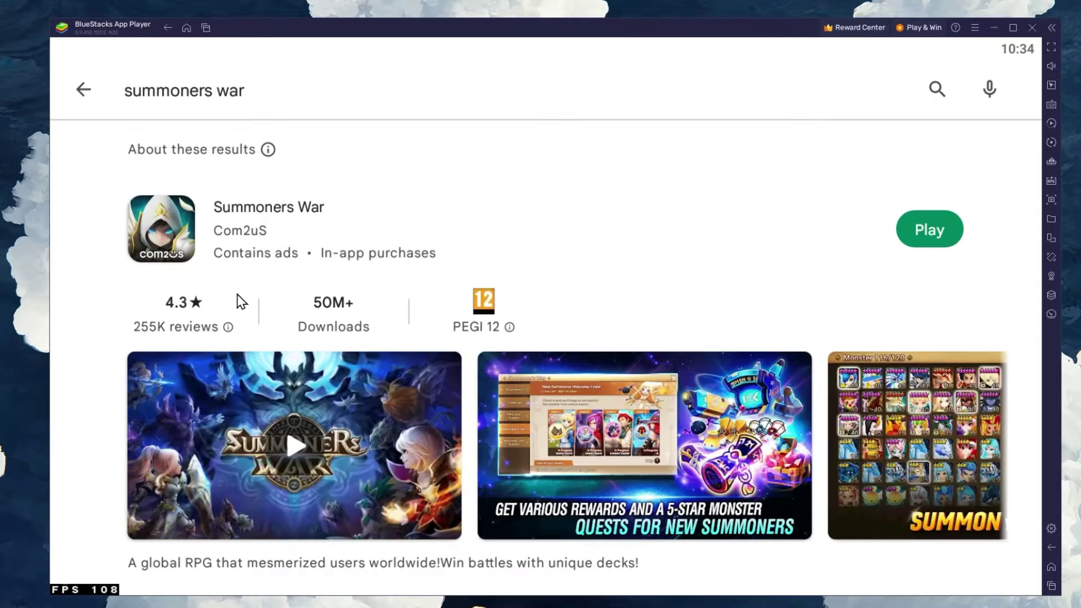
{"action": "left_click", "coordinate": [176, 232]}
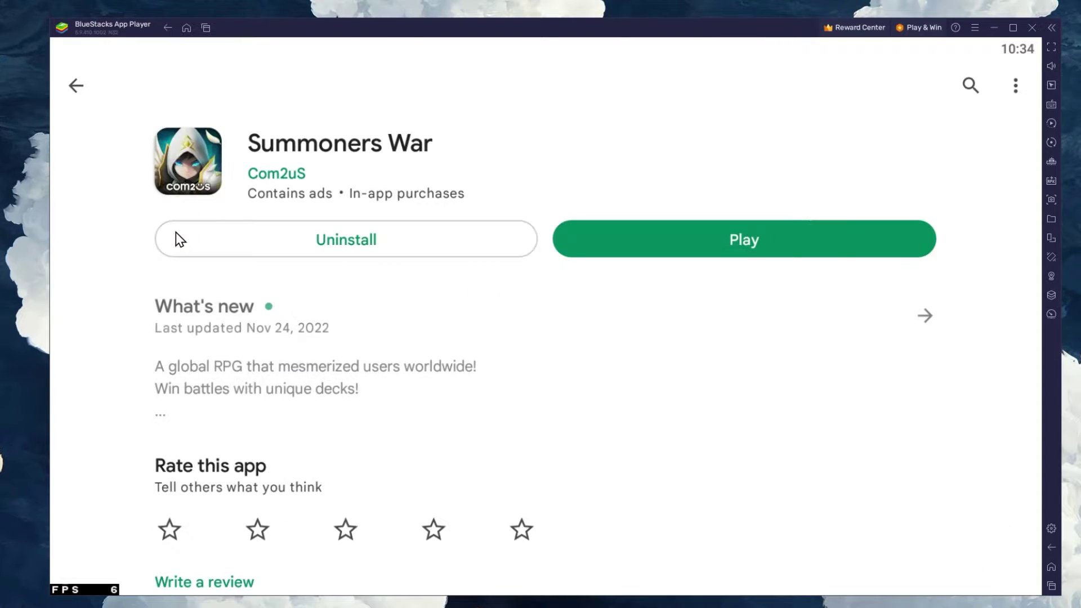
{"action": "left_click", "coordinate": [1051, 568]}
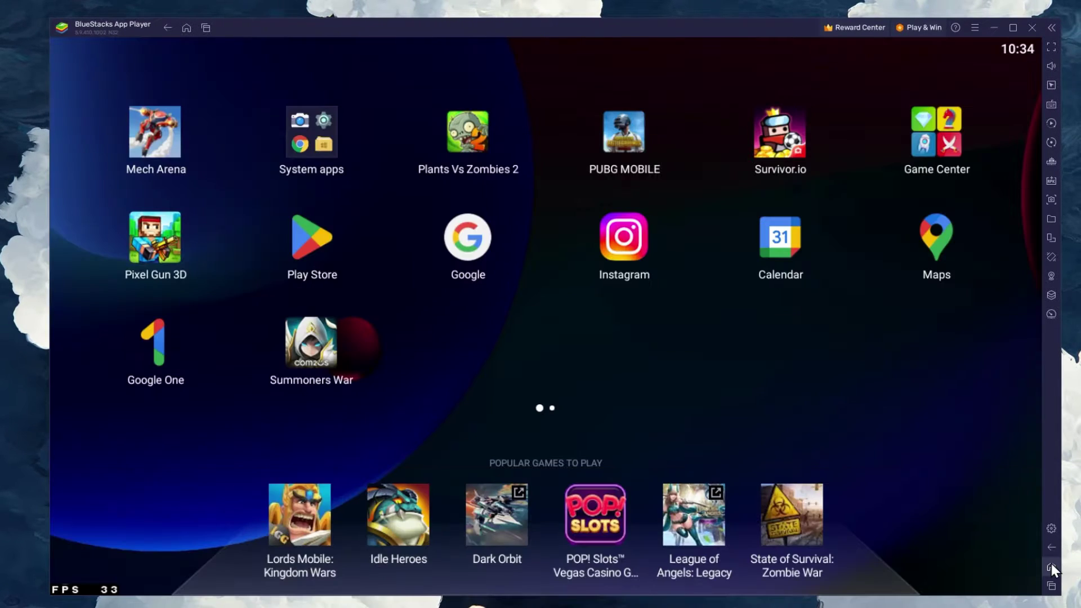
- Open the emulator settings and keep CPU allocation at High (4 Cores)
{"action": "left_click", "coordinate": [1052, 529]}
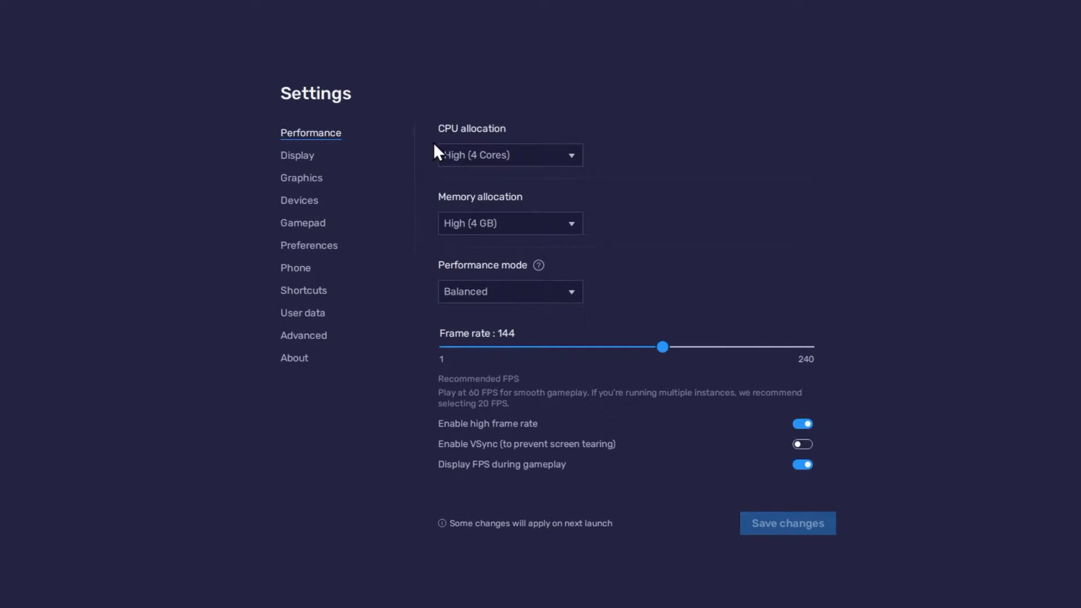
{"action": "left_click", "coordinate": [572, 157]}
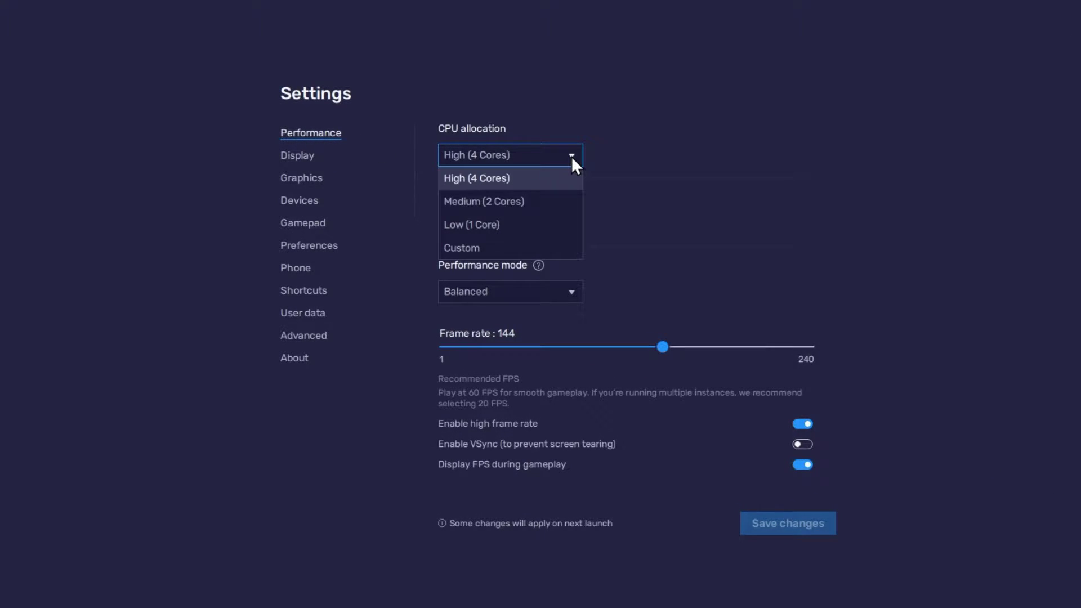
{"action": "left_click", "coordinate": [572, 156]}
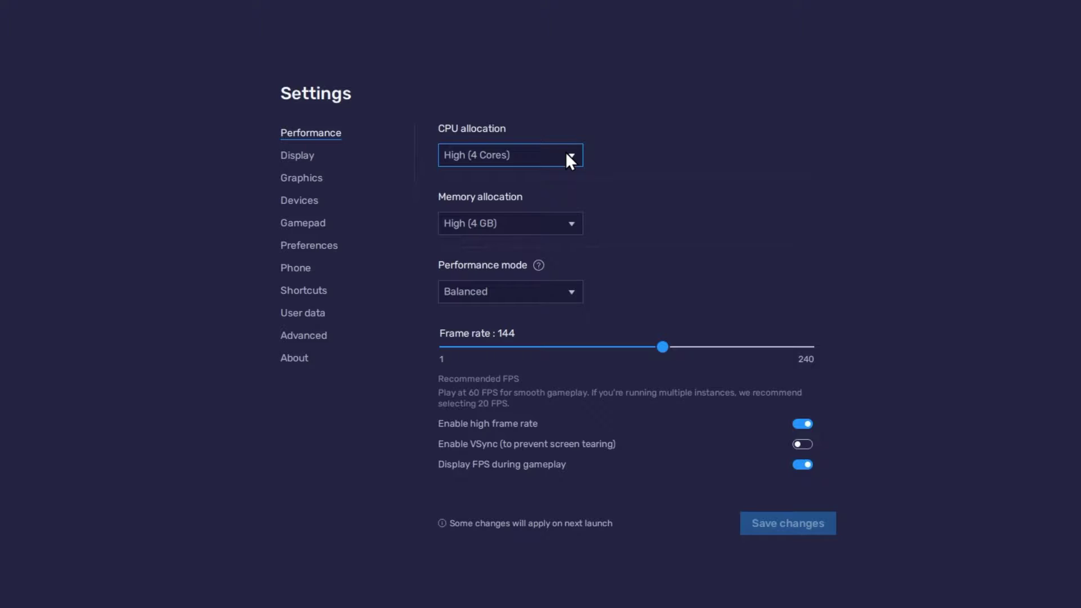
{"action": "left_click", "coordinate": [565, 152]}
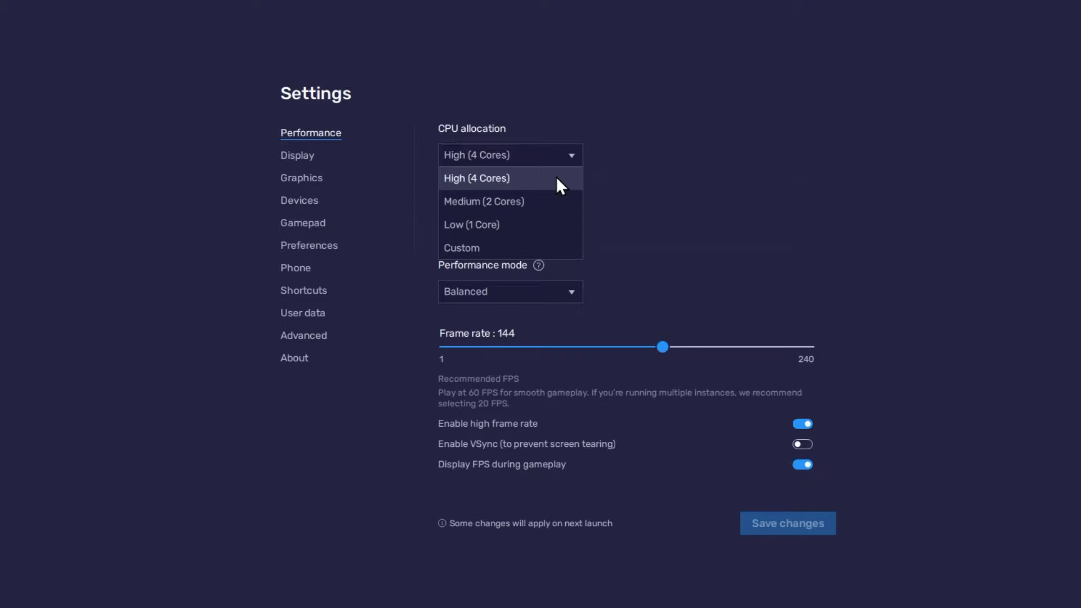
{"action": "left_click", "coordinate": [579, 150]}
{"action": "left_click", "coordinate": [567, 224]}
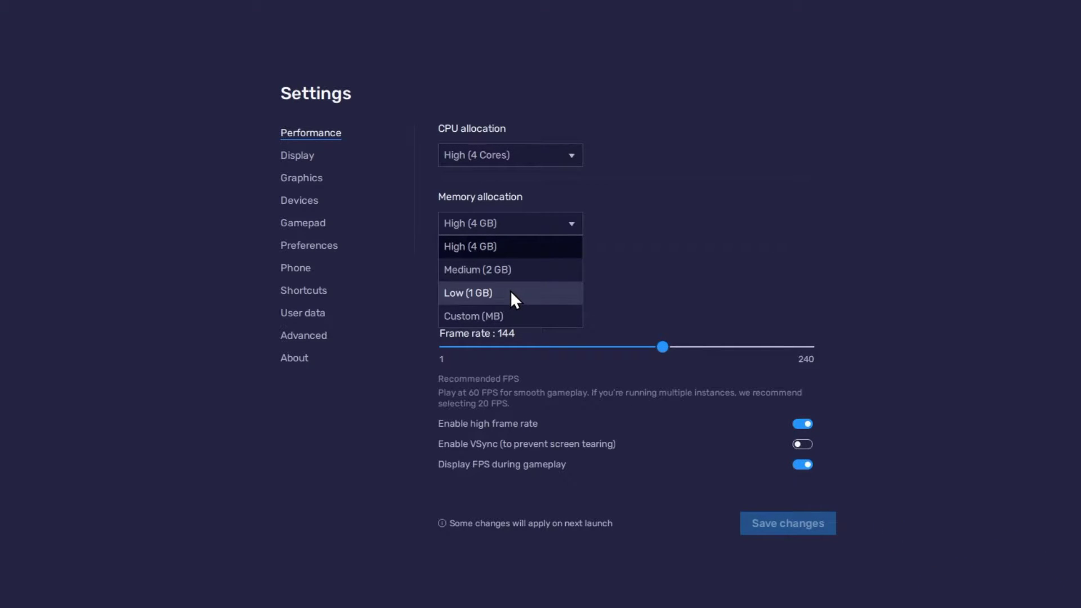
- Keep memory allocation at High (4 GB)
{"action": "left_click", "coordinate": [577, 231]}
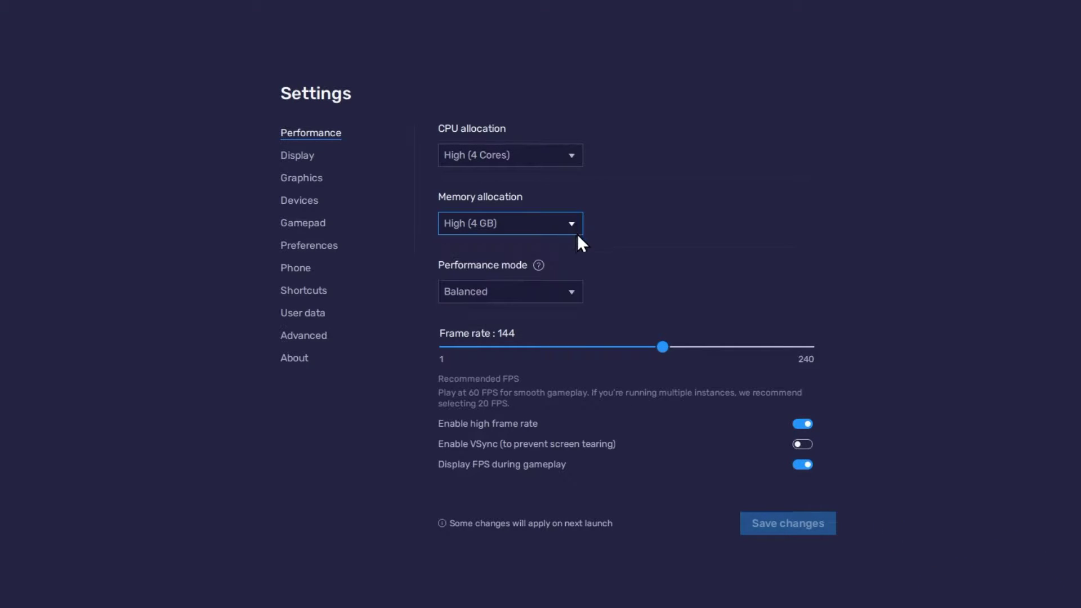
{"action": "left_click", "coordinate": [563, 298]}
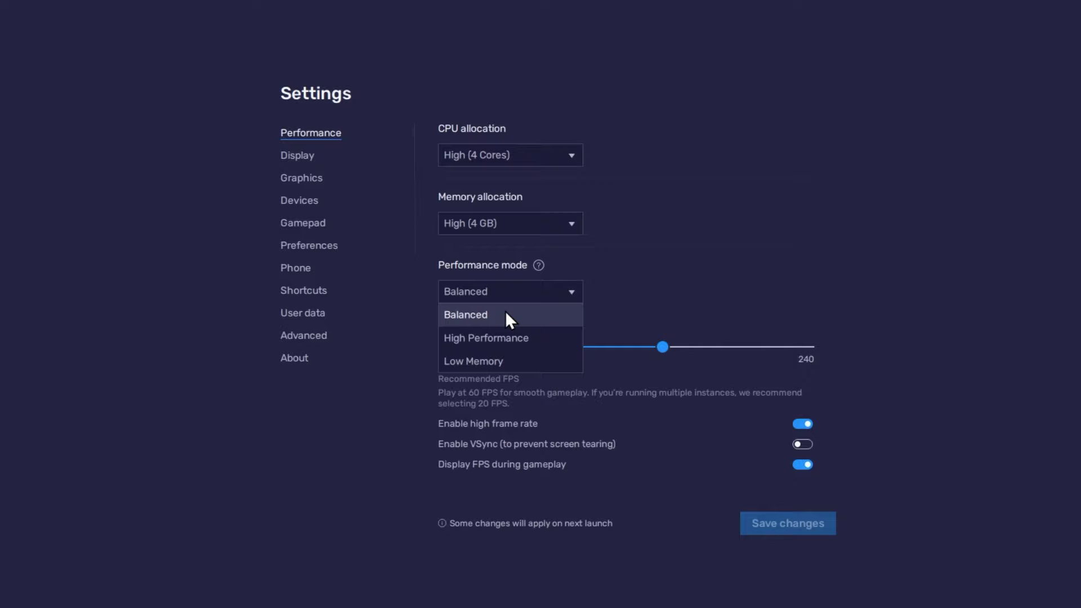
- Keep Balanced mode, leave high frame rate on, and set the frame rate to 144
{"action": "left_click", "coordinate": [573, 296]}
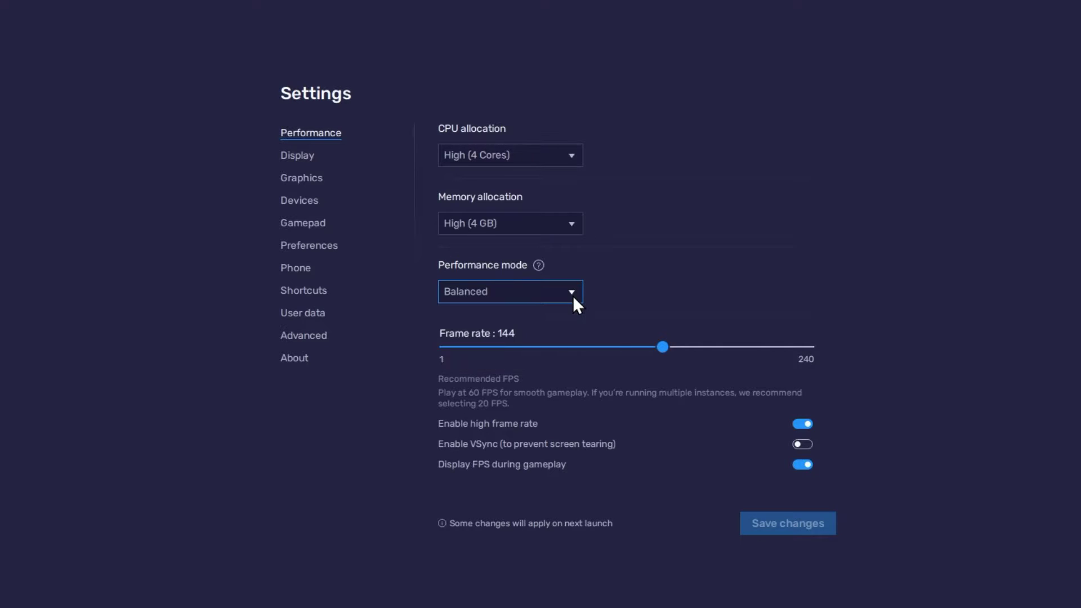
{"action": "left_click", "coordinate": [807, 423]}
{"action": "left_click", "coordinate": [808, 423]}
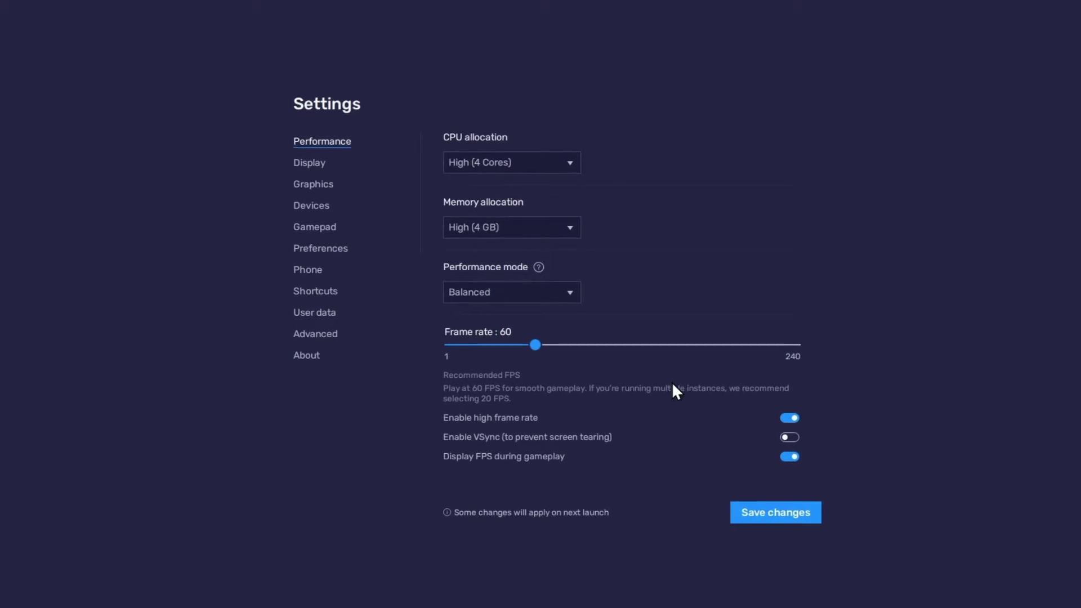
{"action": "left_click_drag", "start_coordinate": [654, 345], "coordinate": [641, 340]}
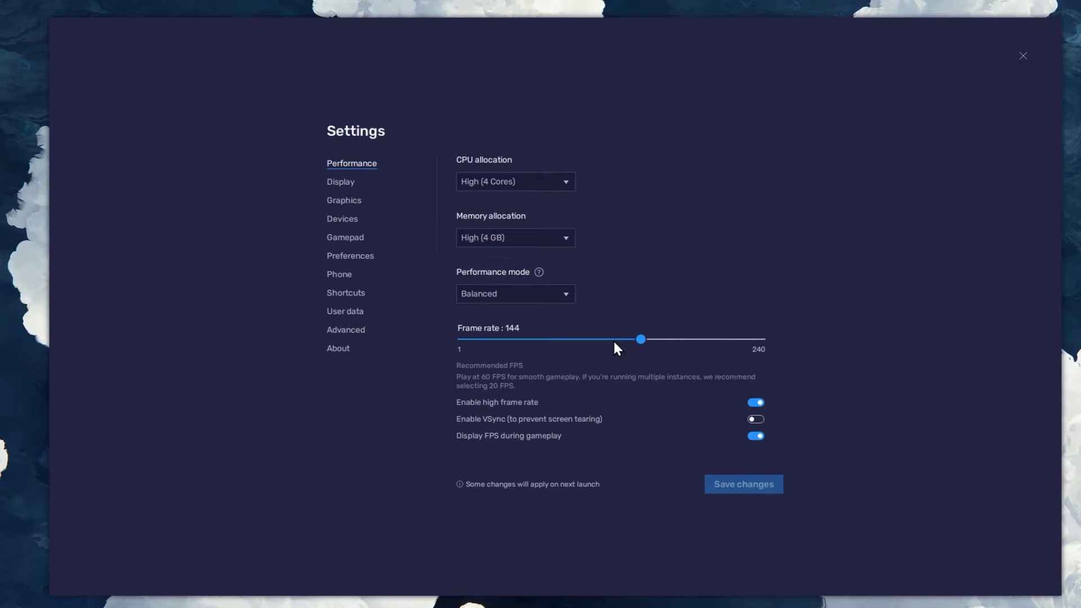
{"action": "right_click", "coordinate": [25, 271]}
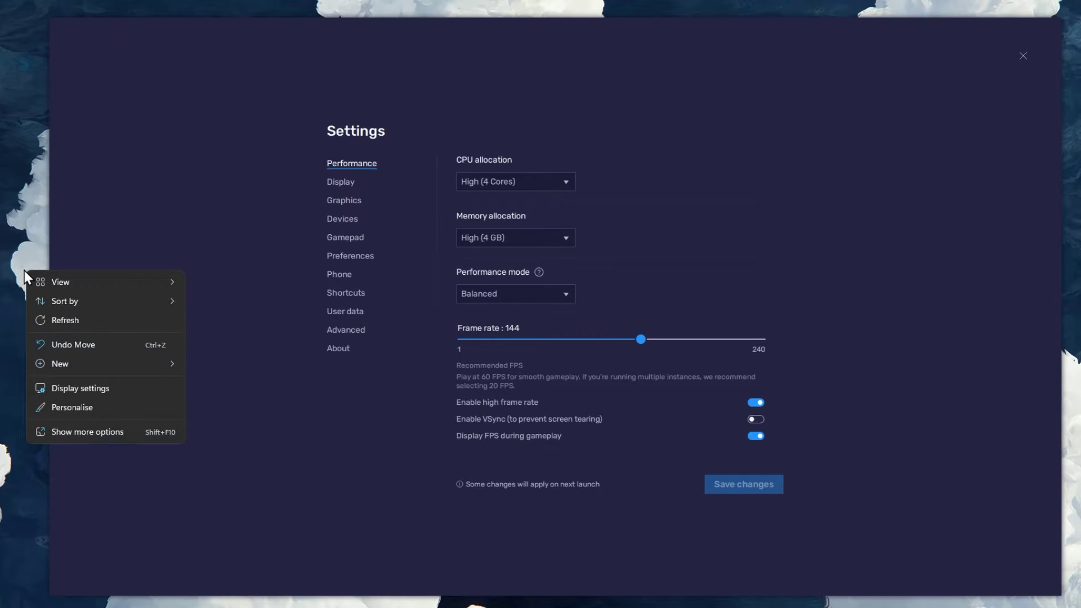
{"action": "left_click", "coordinate": [158, 389]}
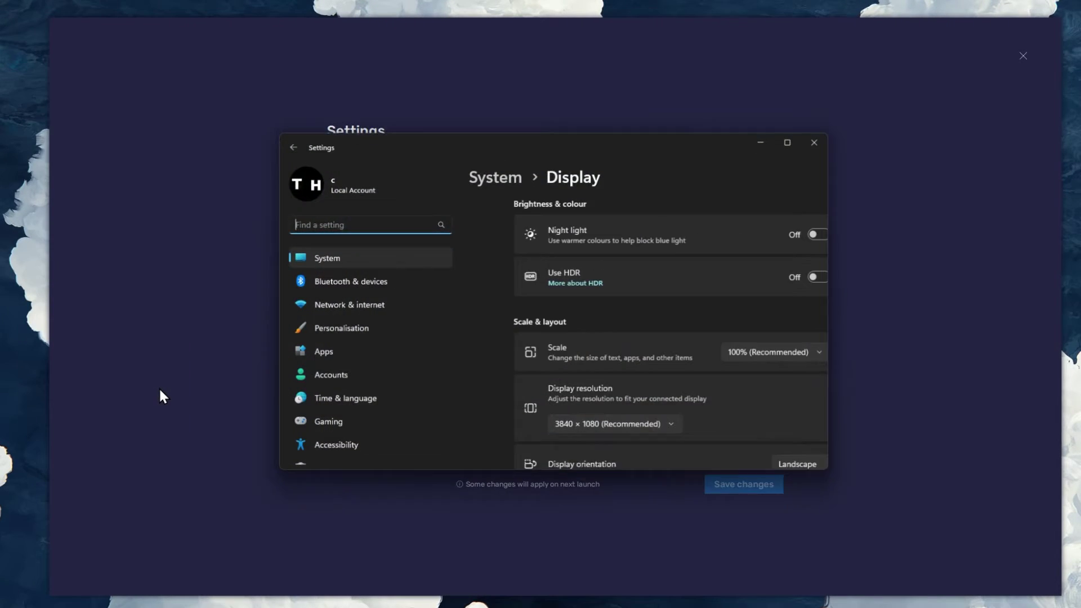
{"action": "scroll", "coordinate": [830, 243], "scroll_direction": "down", "scroll_amount": 1}
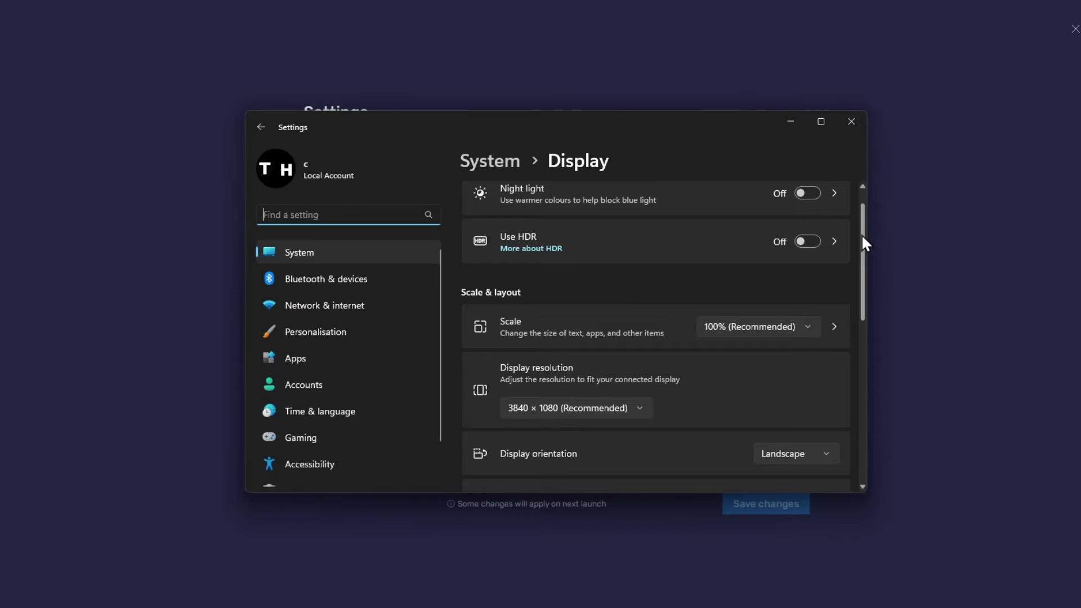
{"action": "left_click_drag", "start_coordinate": [862, 234], "coordinate": [882, 342]}
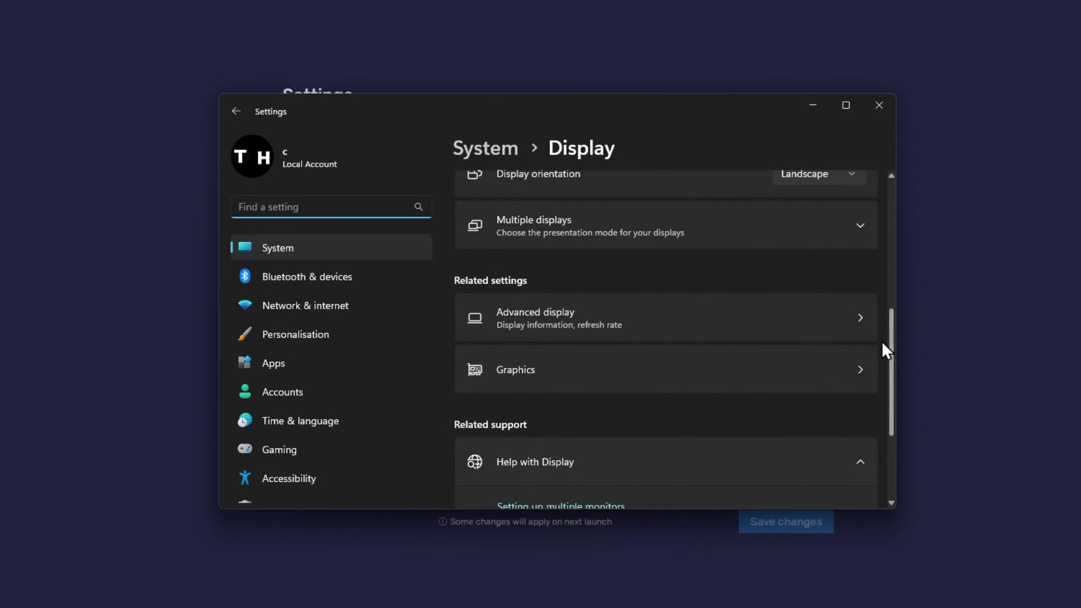
{"action": "left_click", "coordinate": [697, 317]}
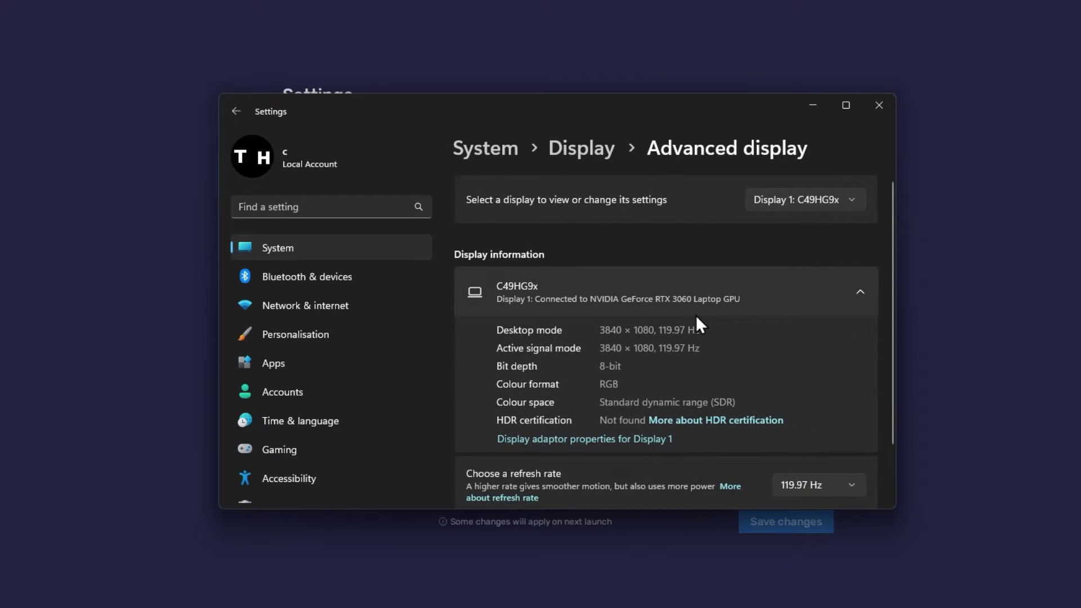
{"action": "scroll", "coordinate": [895, 235], "scroll_direction": "down", "scroll_amount": 2}
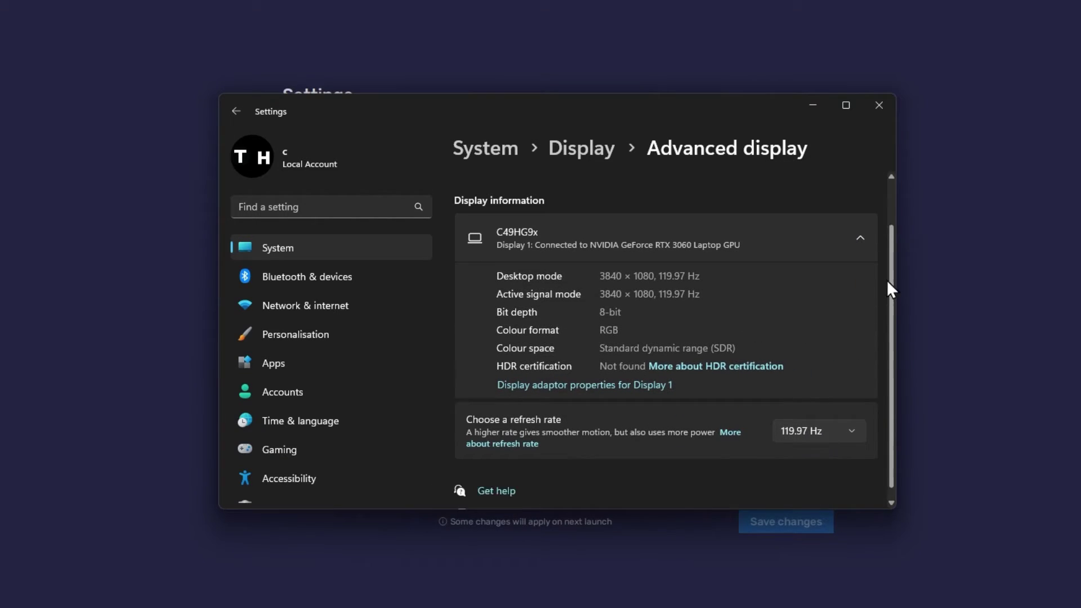
{"action": "left_click", "coordinate": [847, 422]}
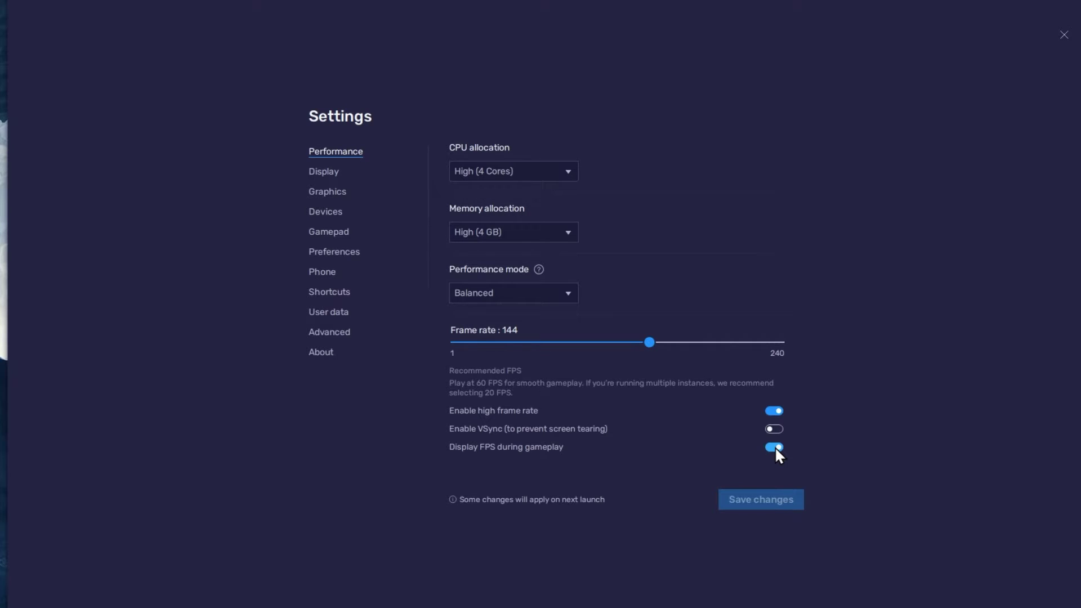
- In Display settings, try 1920 x 1080 and 2560 x 1440, then keep Landscape 1600 x 900
{"action": "left_click", "coordinate": [333, 172]}
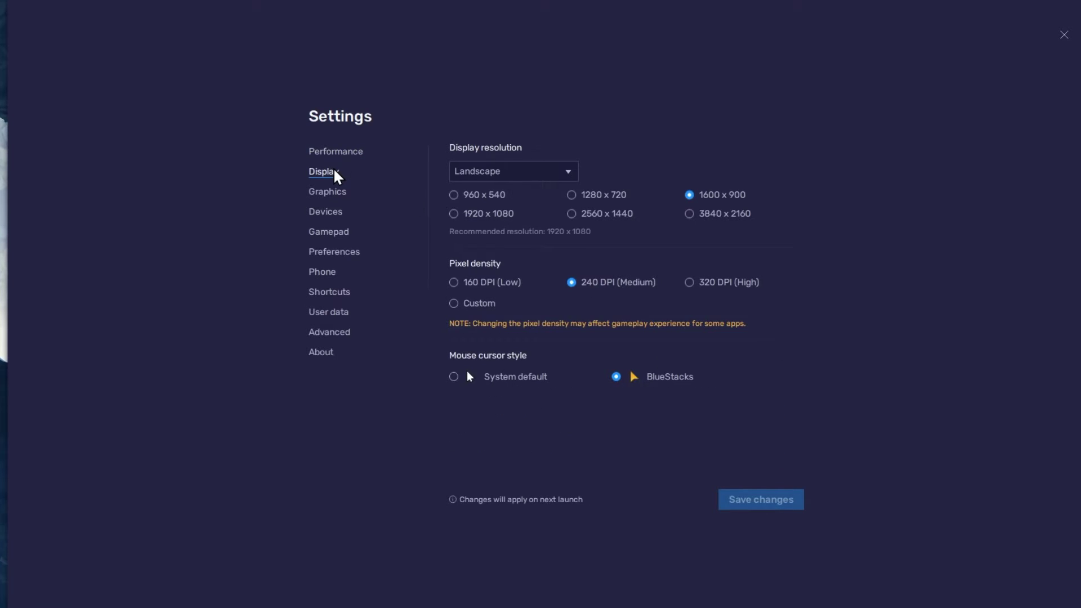
{"action": "left_click", "coordinate": [573, 174]}
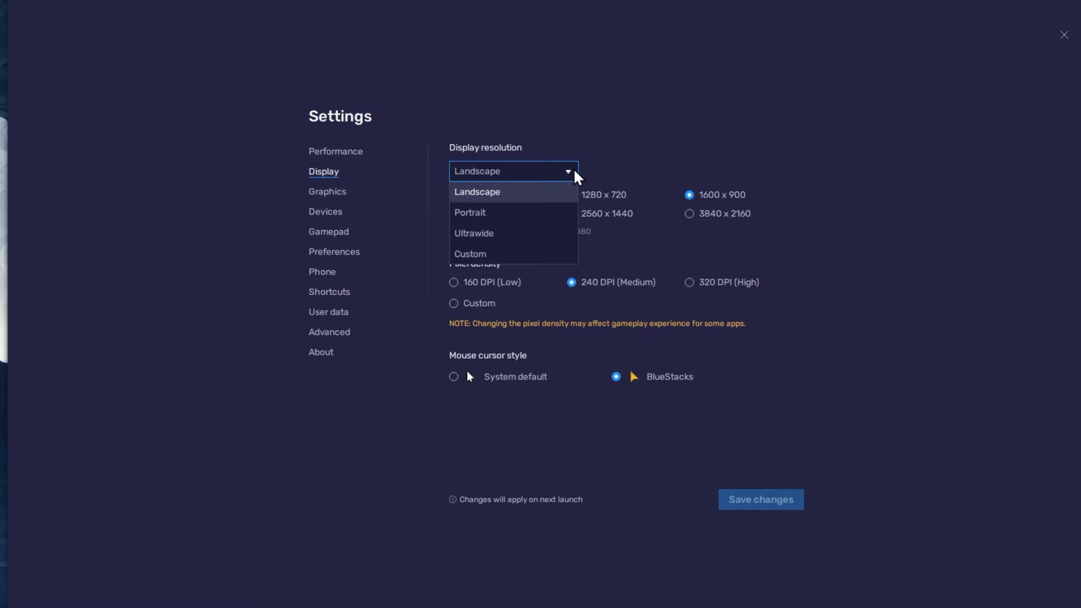
{"action": "left_click", "coordinate": [481, 195]}
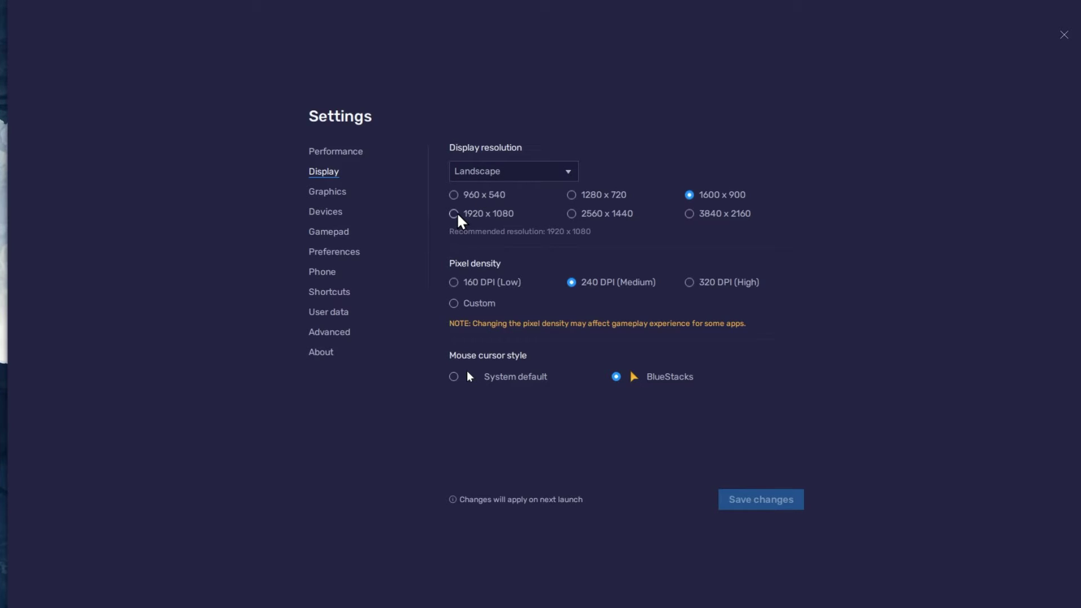
{"action": "left_click", "coordinate": [456, 215]}
{"action": "left_click", "coordinate": [577, 216]}
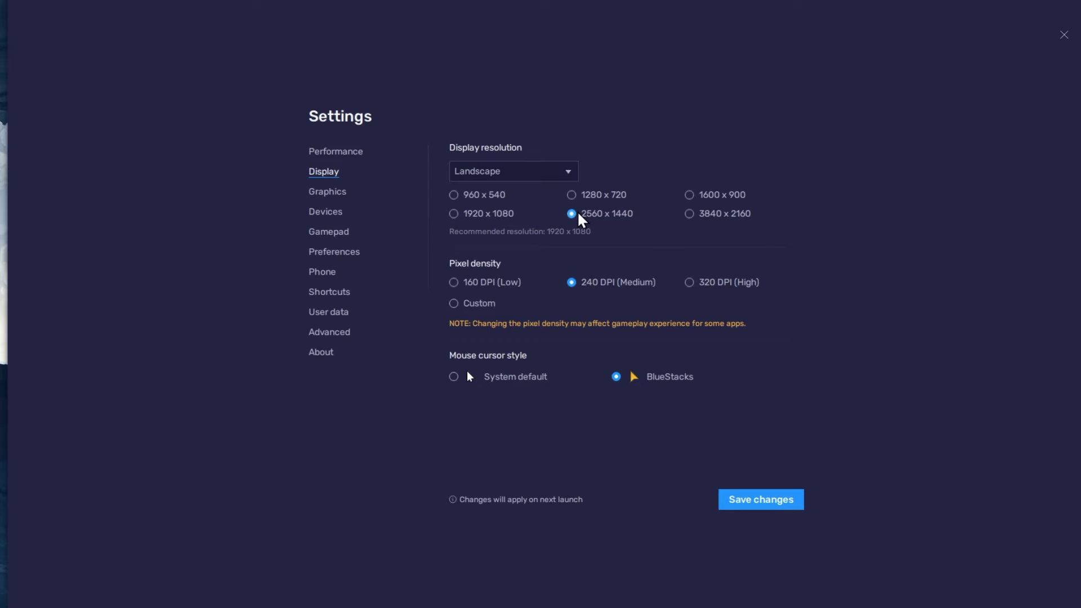
{"action": "left_click", "coordinate": [689, 196]}
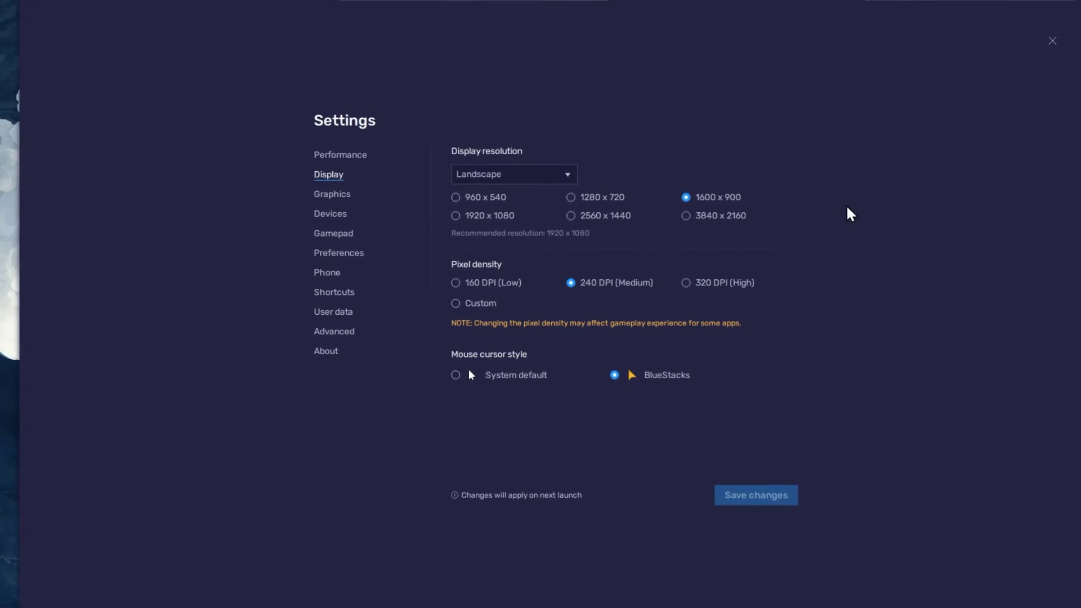
- Close Settings, enlarge the emulator window, and launch Summoners War
{"action": "left_click", "coordinate": [1020, 60]}
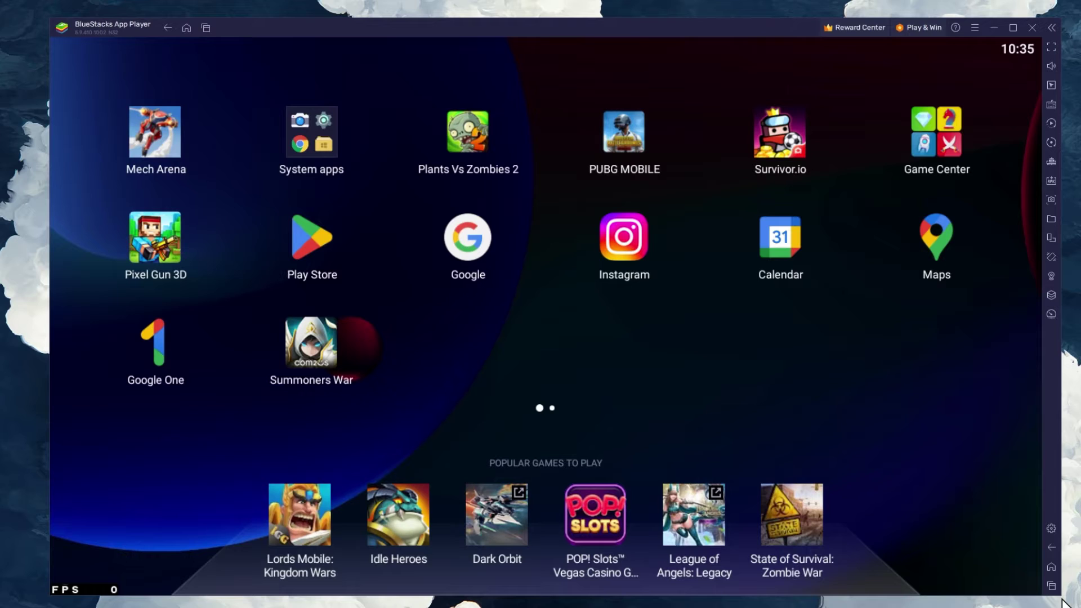
{"action": "left_click_drag", "start_coordinate": [1038, 583], "coordinate": [1056, 592]}
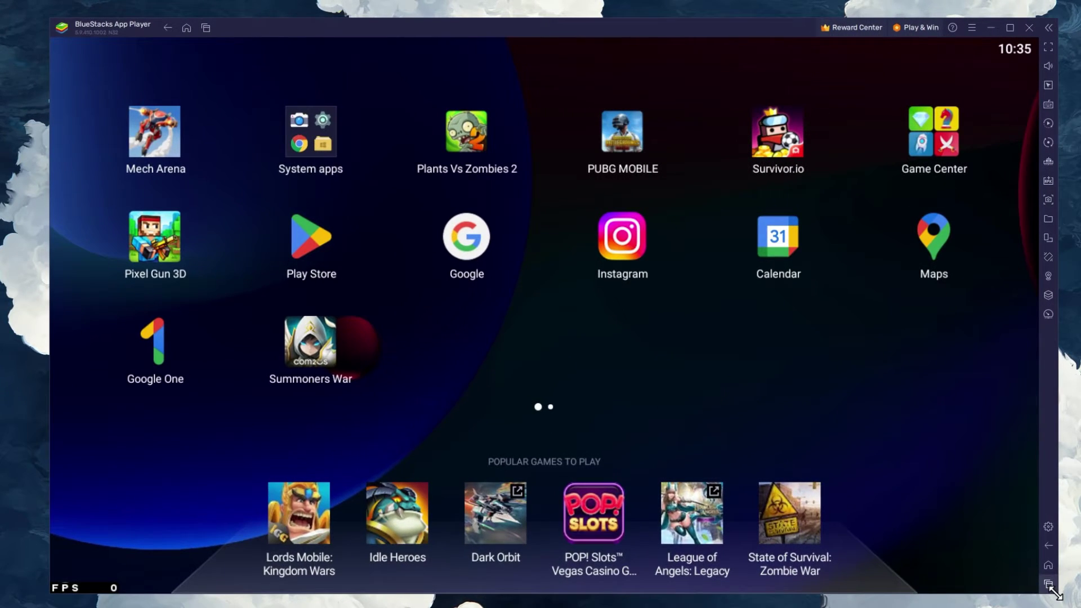
{"action": "left_click", "coordinate": [324, 342]}
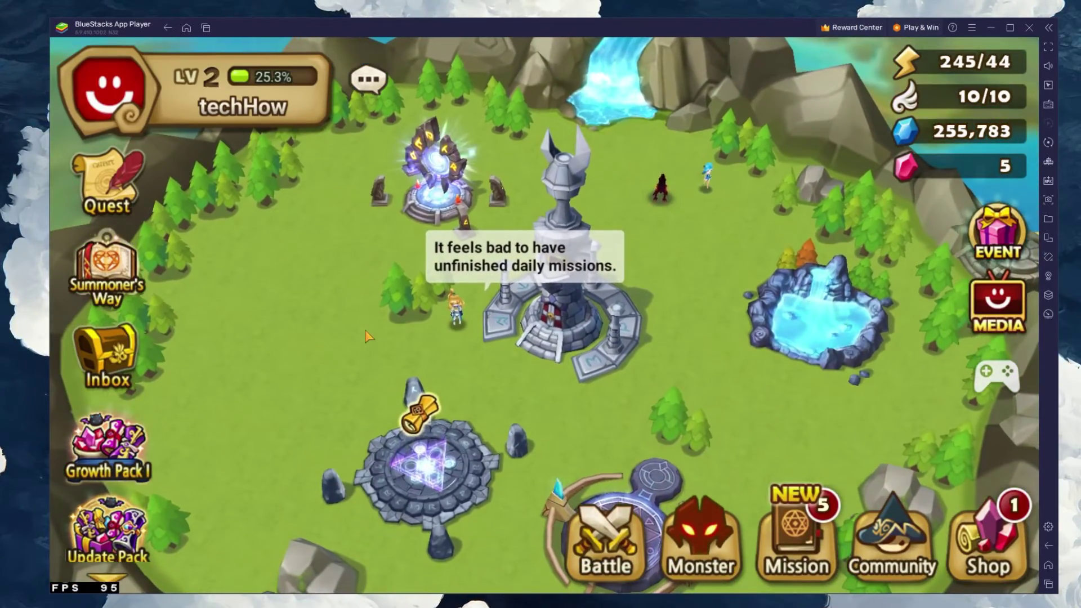
{"action": "left_click", "coordinate": [1048, 105]}
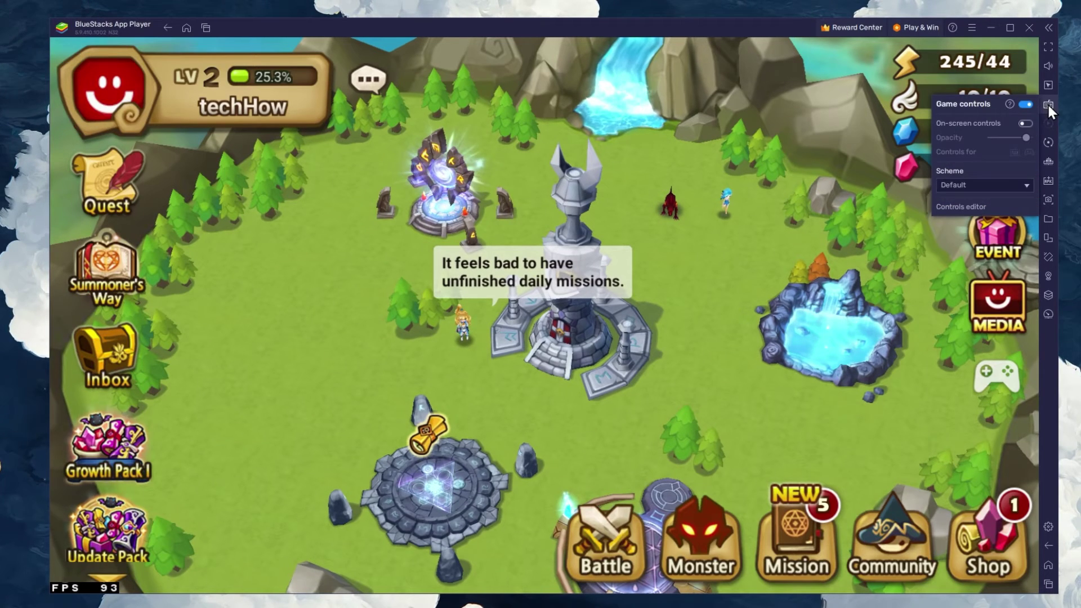
{"action": "left_click", "coordinate": [1027, 123]}
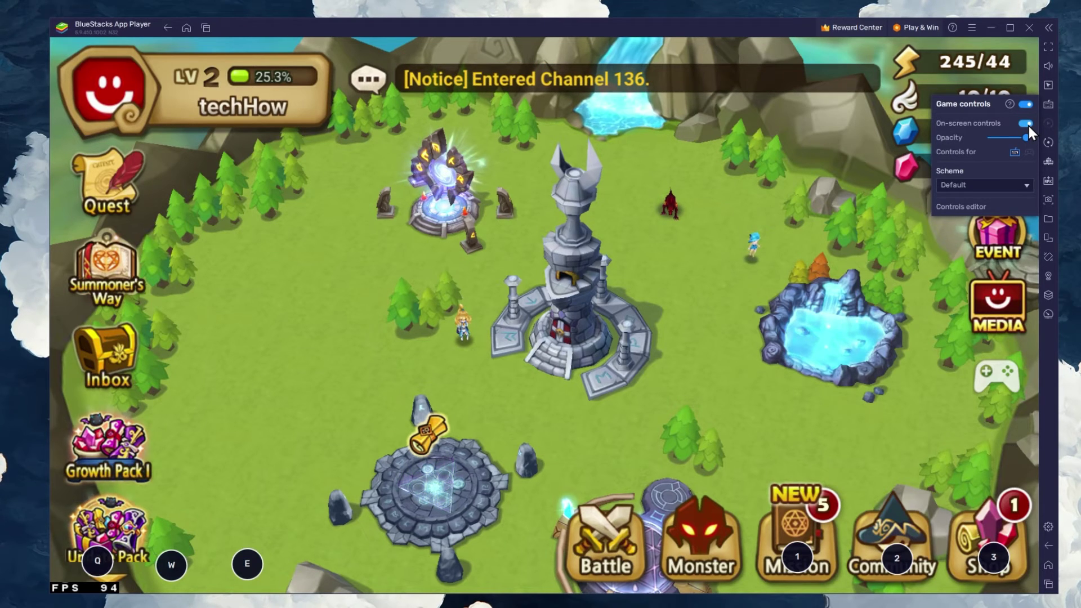
{"action": "left_click", "coordinate": [1028, 124]}
{"action": "left_click", "coordinate": [1048, 104]}
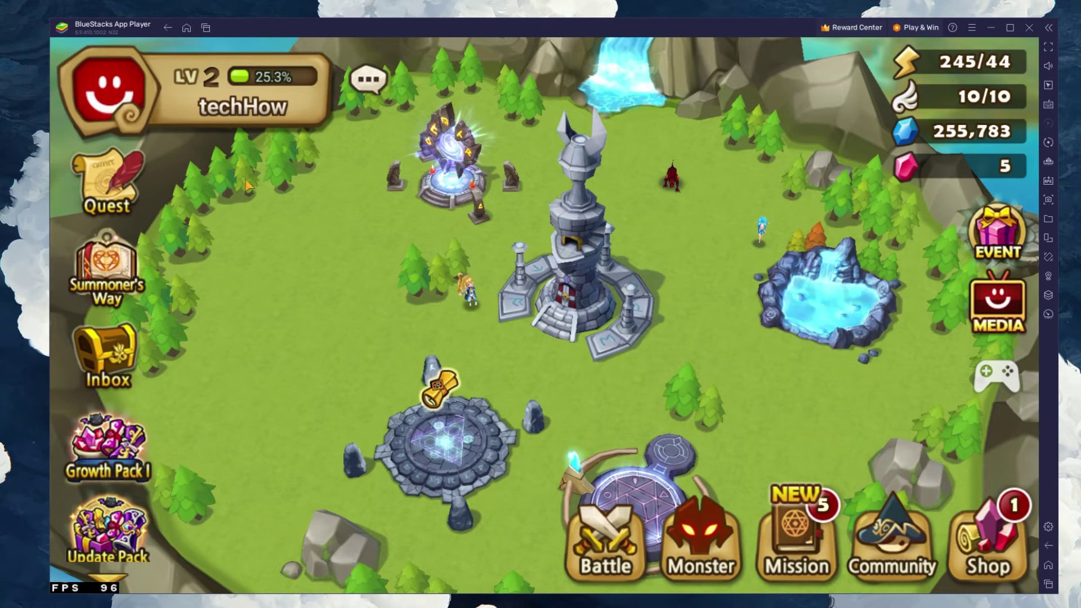
- Switch Boss Animation off in the game's Options settings
{"action": "left_click", "coordinate": [118, 107]}
{"action": "left_click", "coordinate": [458, 154]}
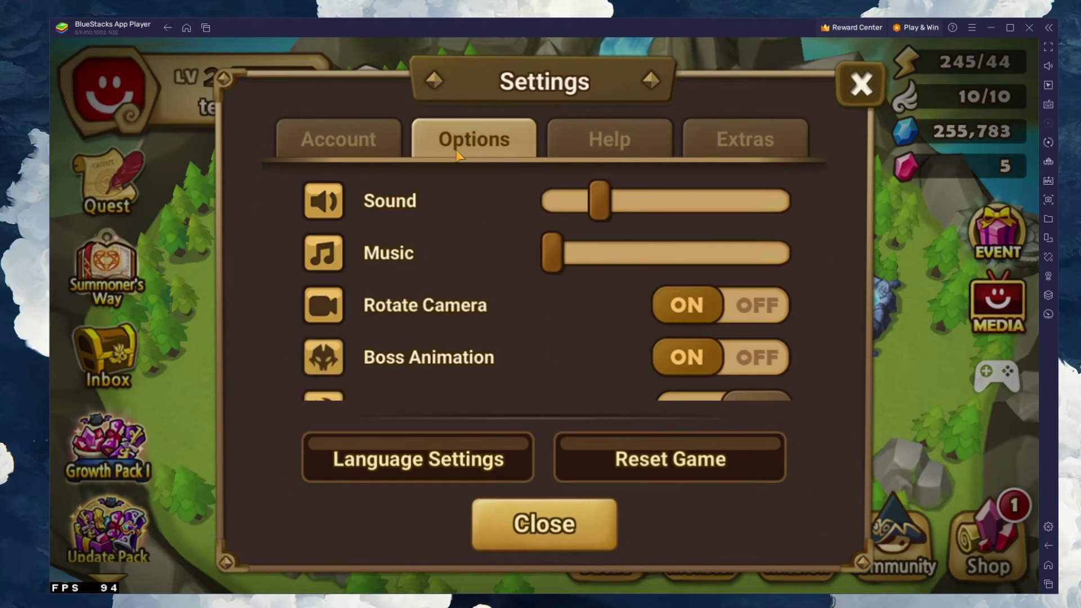
{"action": "scroll", "coordinate": [472, 213], "scroll_direction": "down", "scroll_amount": 3}
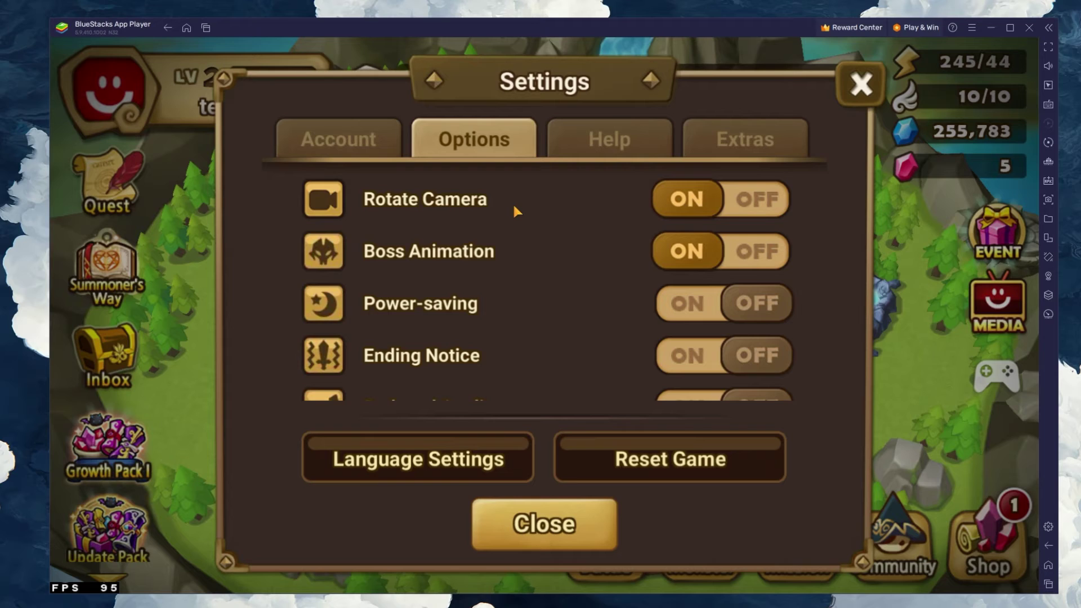
{"action": "left_click", "coordinate": [749, 256]}
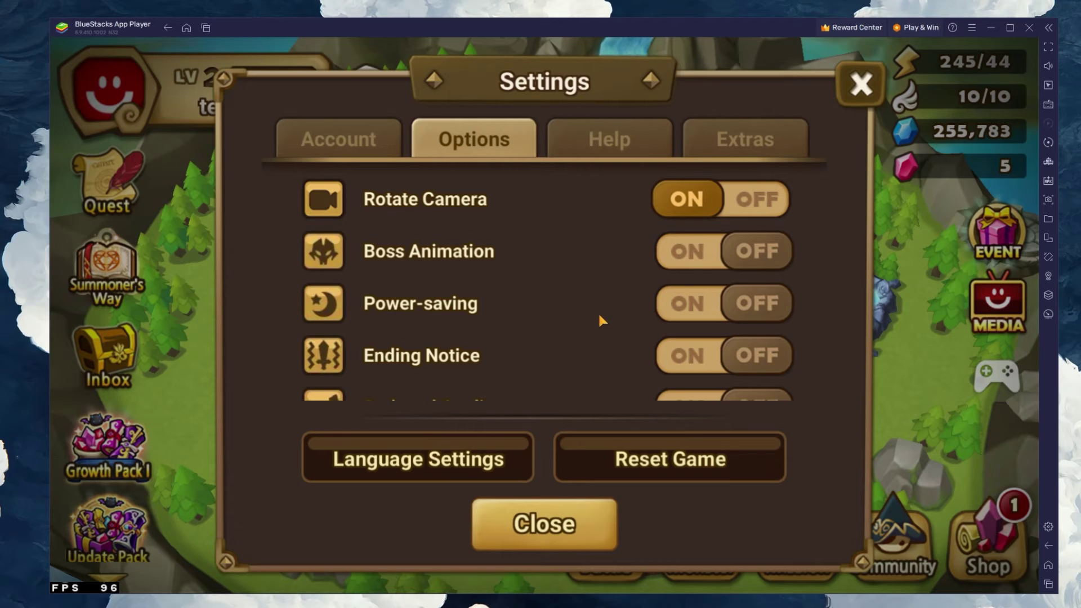
- Try the Reduced Quality toggle, decline restarting the game now, and return to the village
{"action": "left_click_drag", "start_coordinate": [598, 312], "coordinate": [614, 190]}
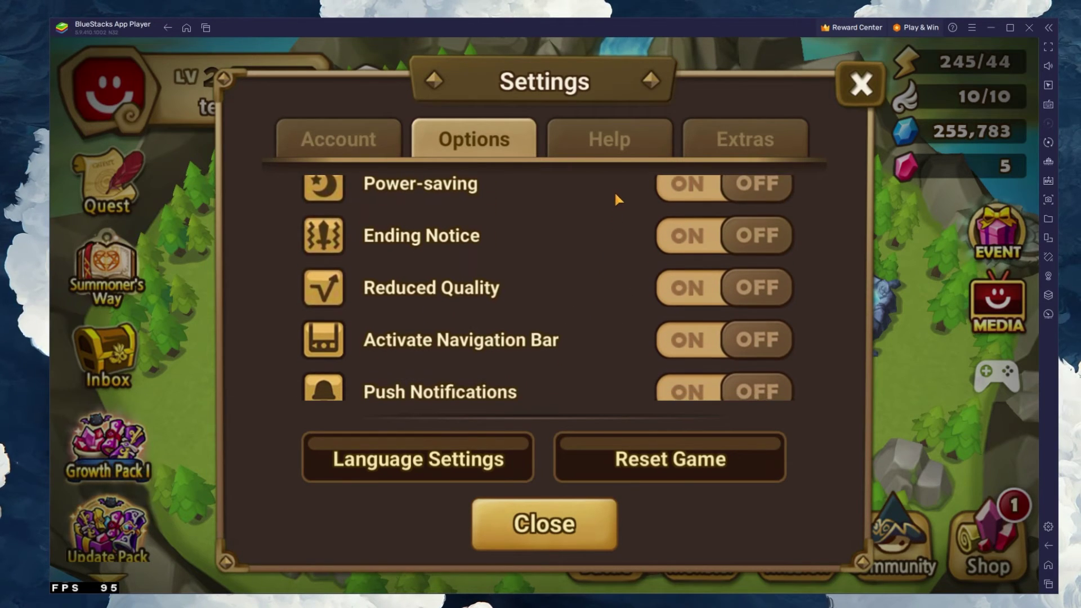
{"action": "left_click", "coordinate": [689, 299]}
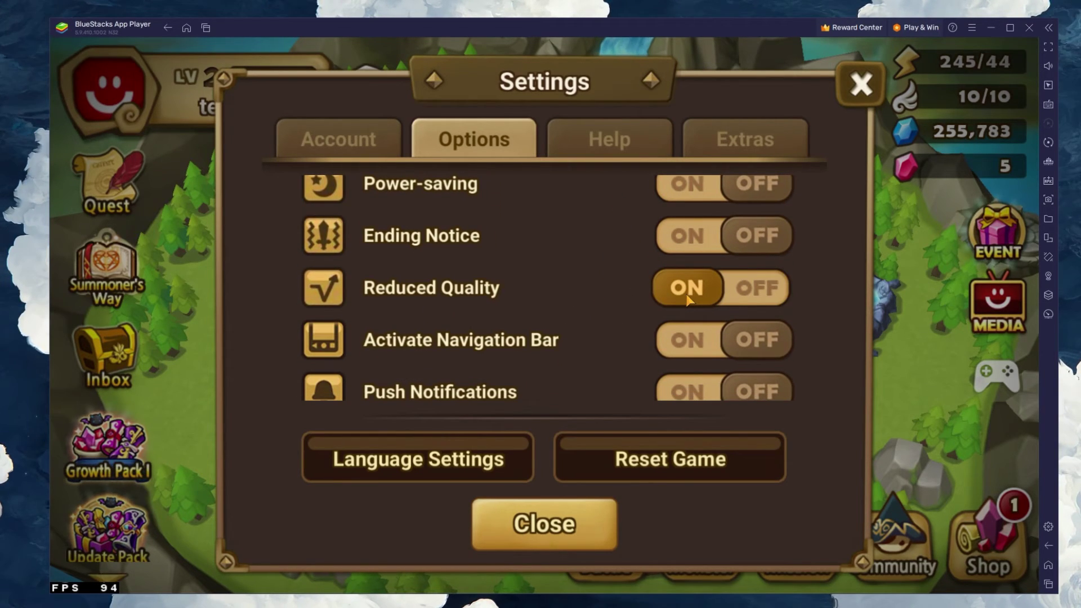
{"action": "left_click", "coordinate": [848, 79]}
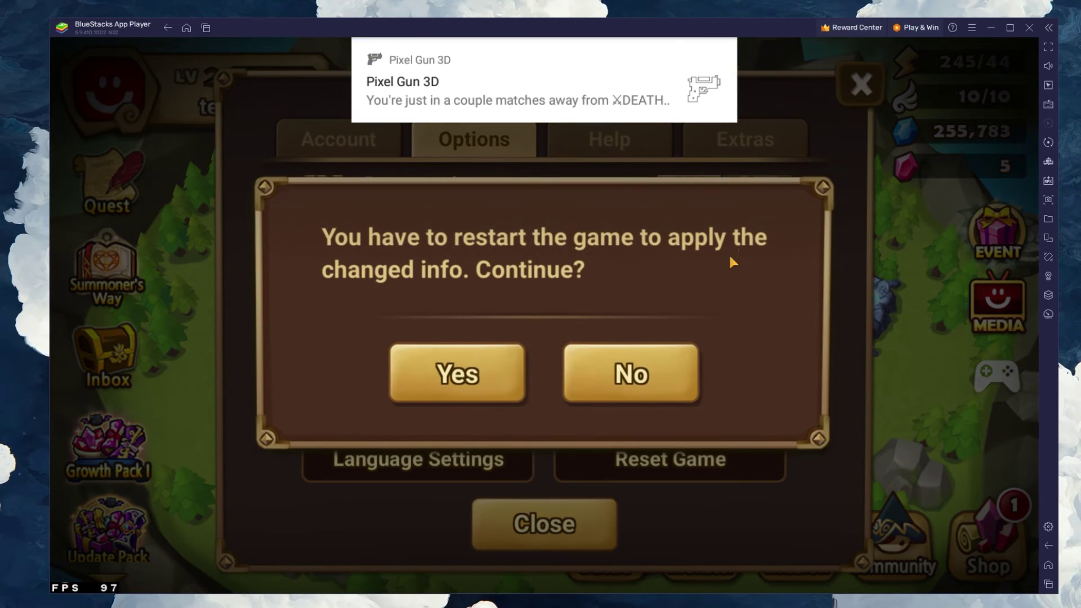
{"action": "left_click", "coordinate": [522, 375]}
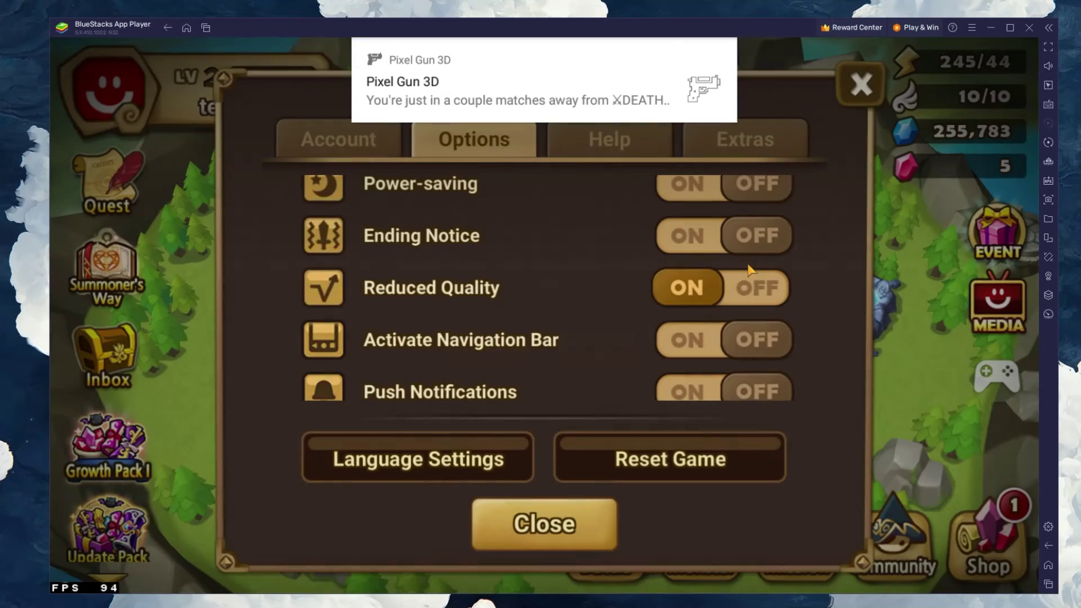
{"action": "left_click", "coordinate": [744, 288]}
{"action": "left_click", "coordinate": [560, 525]}
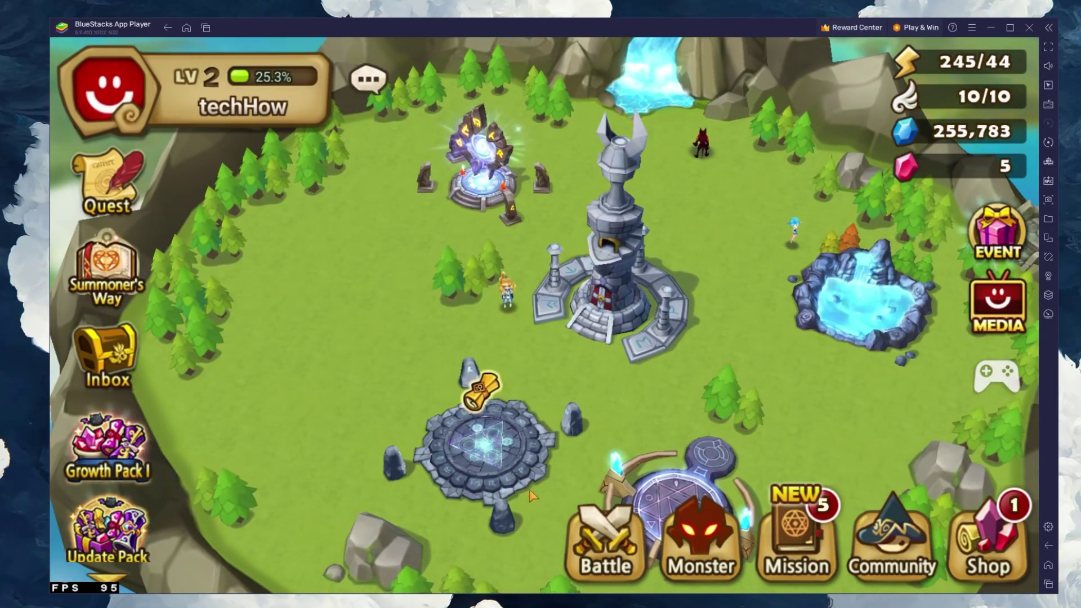
- From the battle map, choose Garen Forest and launch the 1. Outskirts stage battle
{"action": "left_click", "coordinate": [606, 540]}
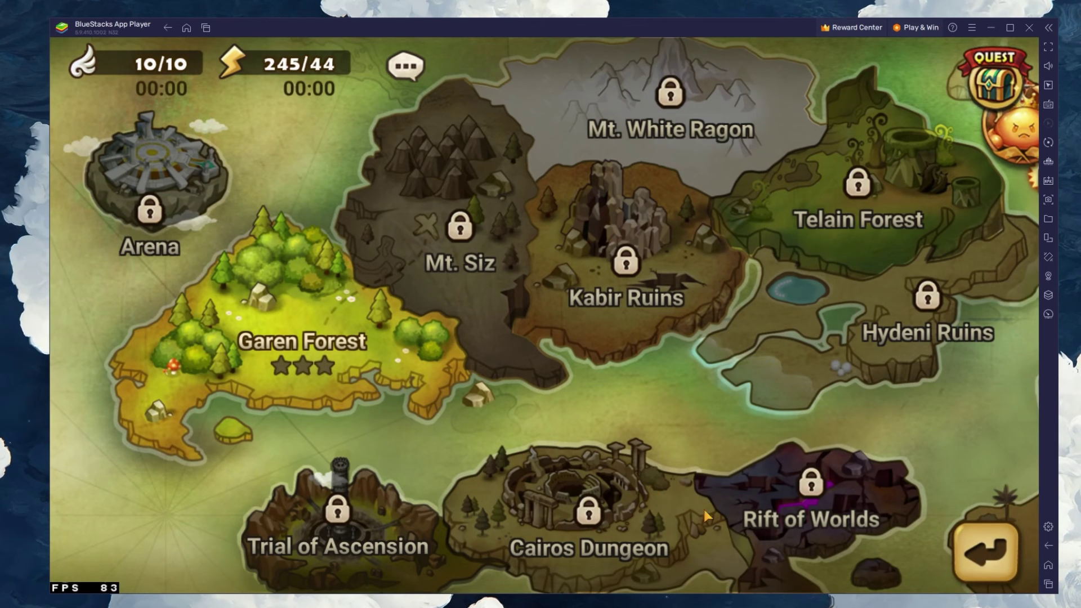
{"action": "left_click", "coordinate": [278, 353]}
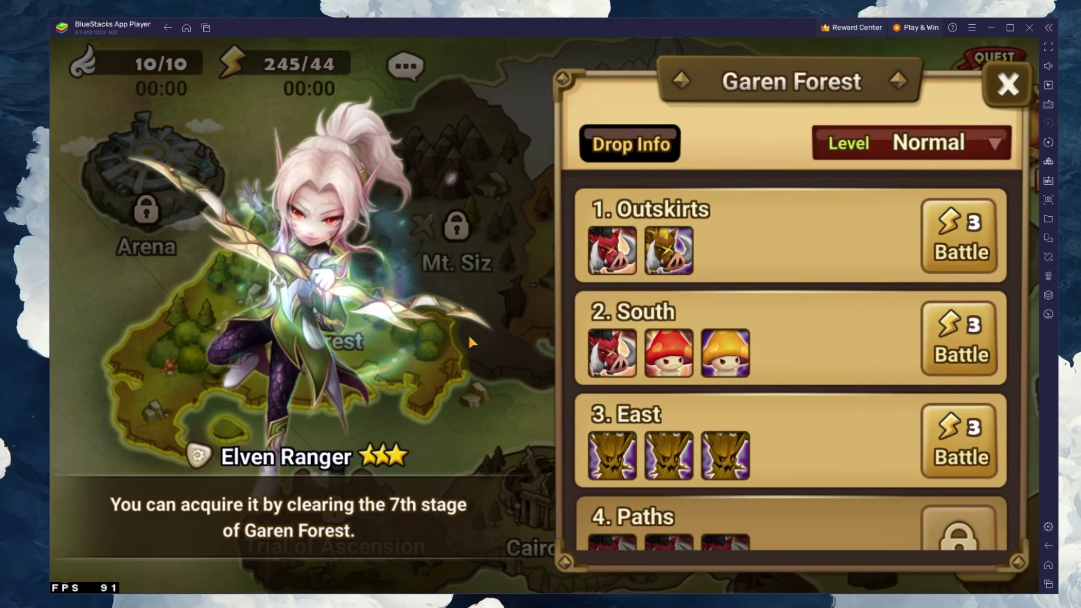
{"action": "left_click", "coordinate": [941, 237]}
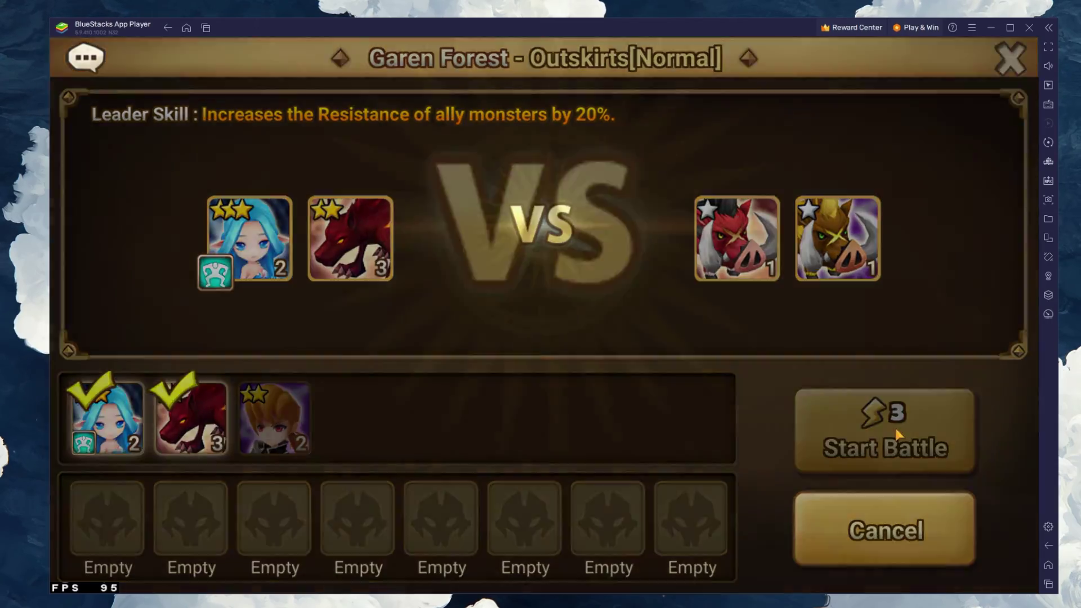
{"action": "left_click", "coordinate": [898, 434]}
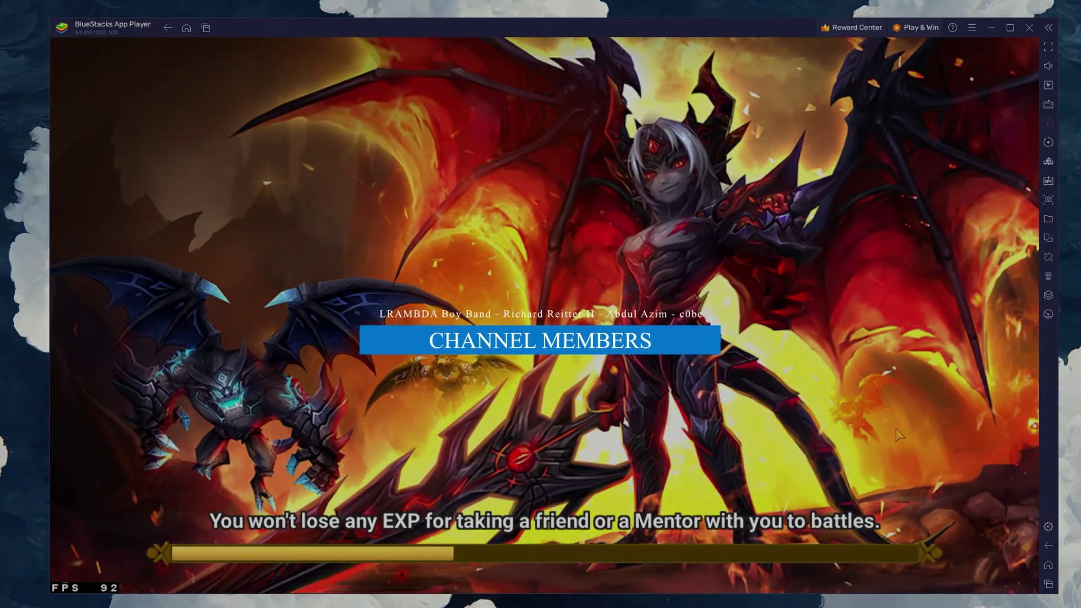